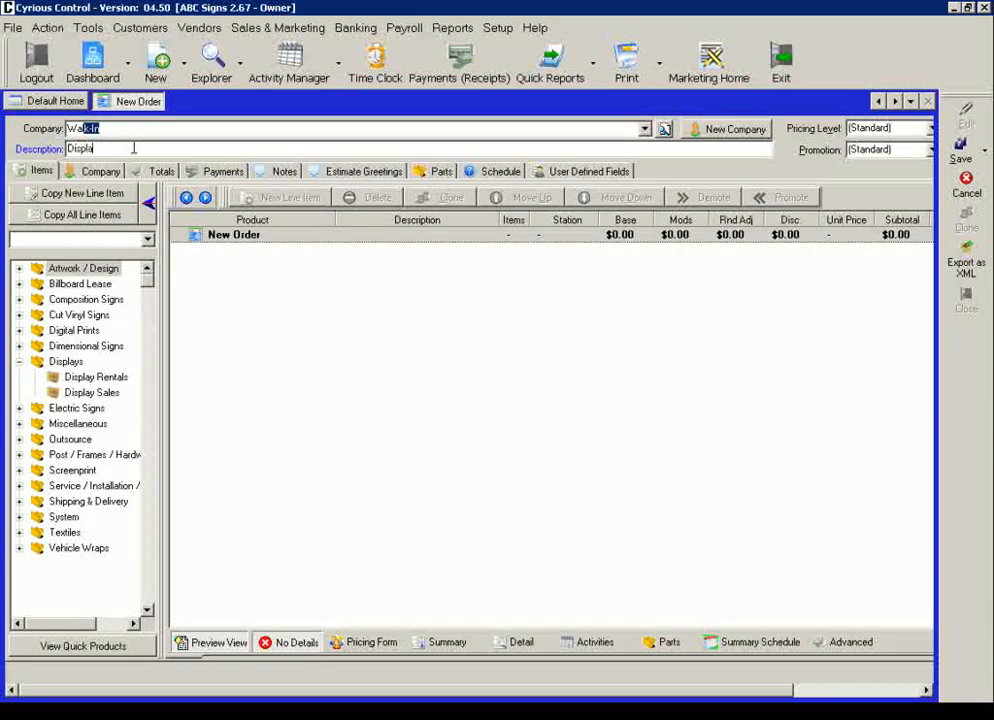
# Complete the order description as Display Report Test and add a Display Rentals line item.
pyautogui.write('ort Test')
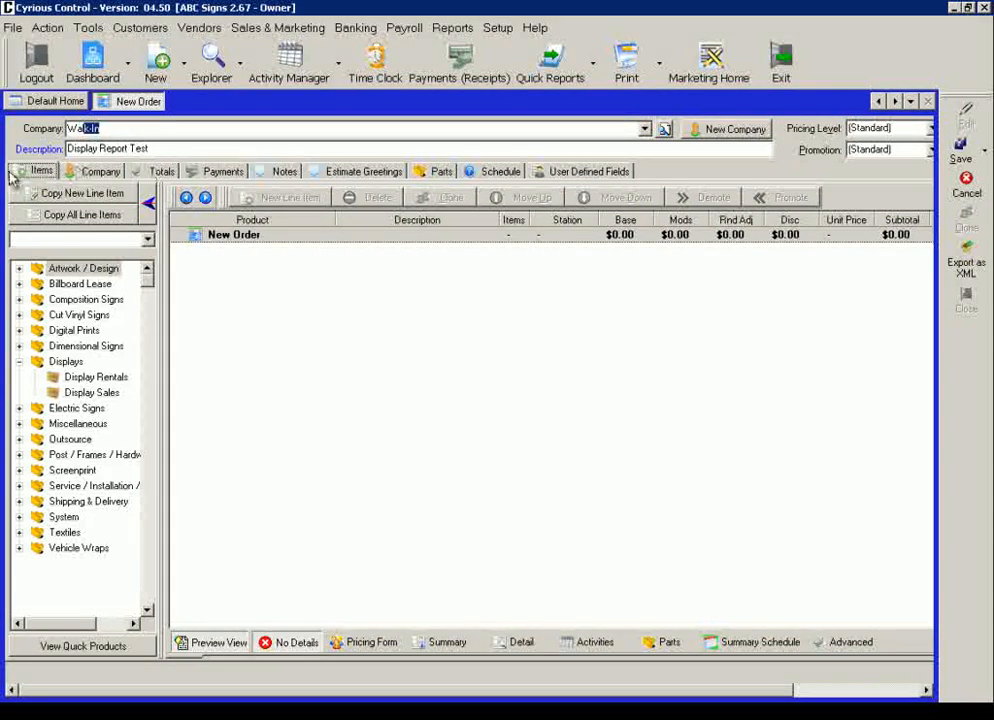
pyautogui.doubleClick(92, 379)
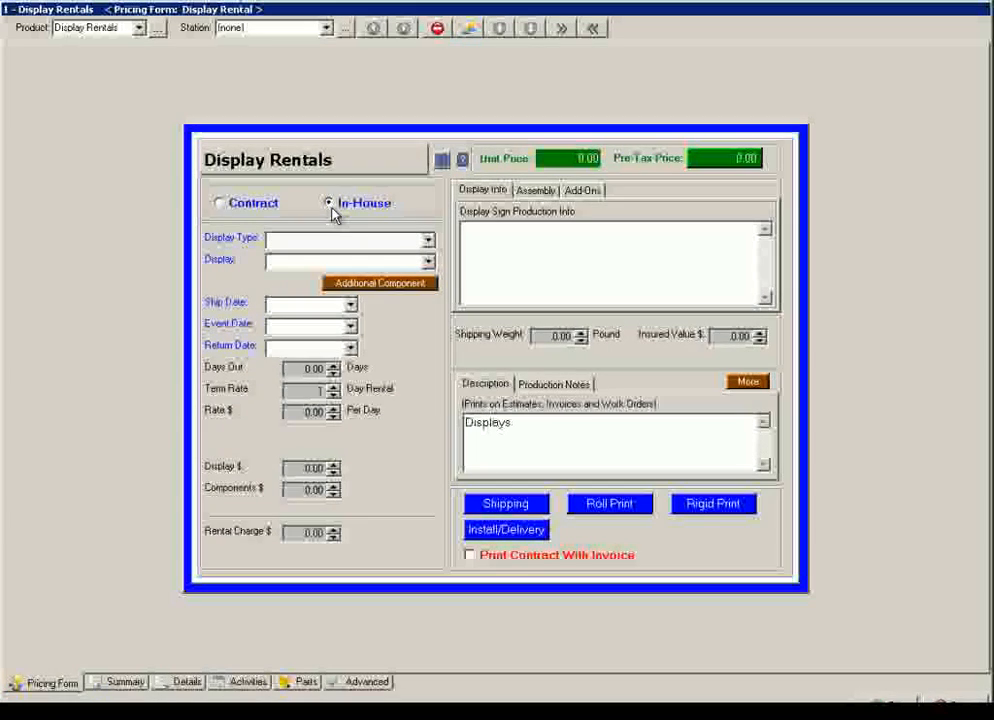
# Make the rental a Contract rental with display type Skyline and display 22014.
pyautogui.click(243, 208)
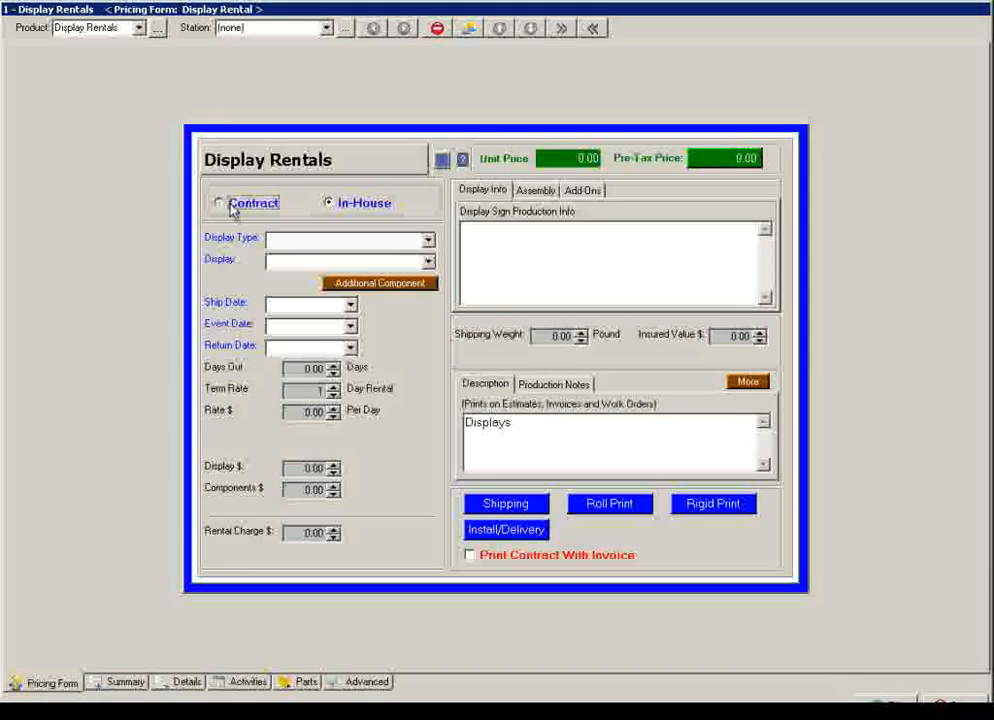
pyautogui.click(429, 240)
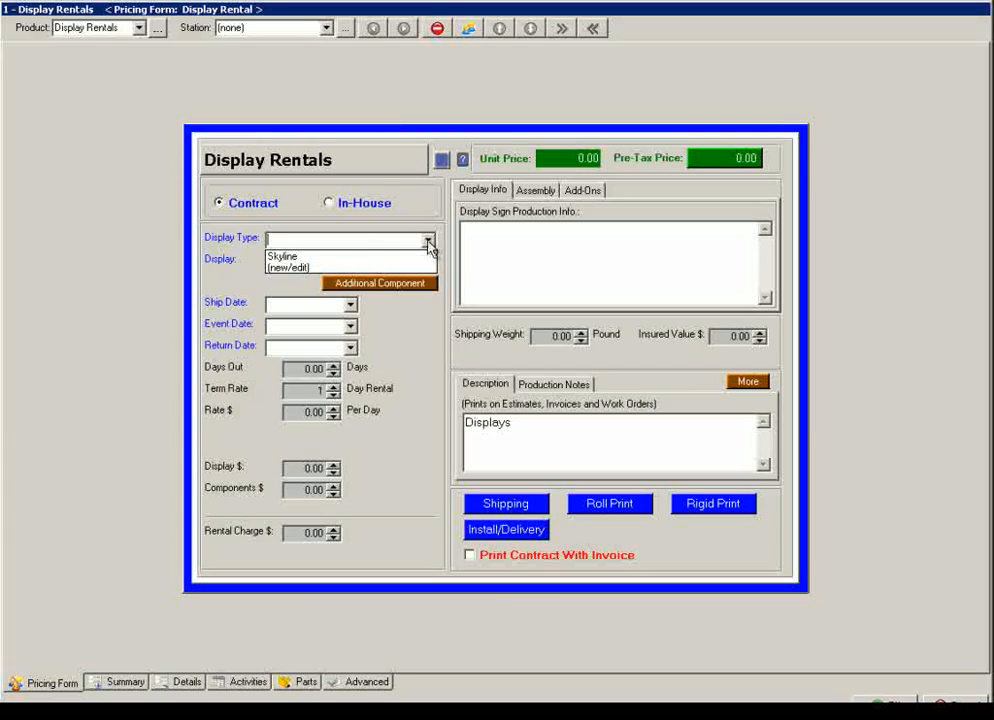
pyautogui.click(352, 257)
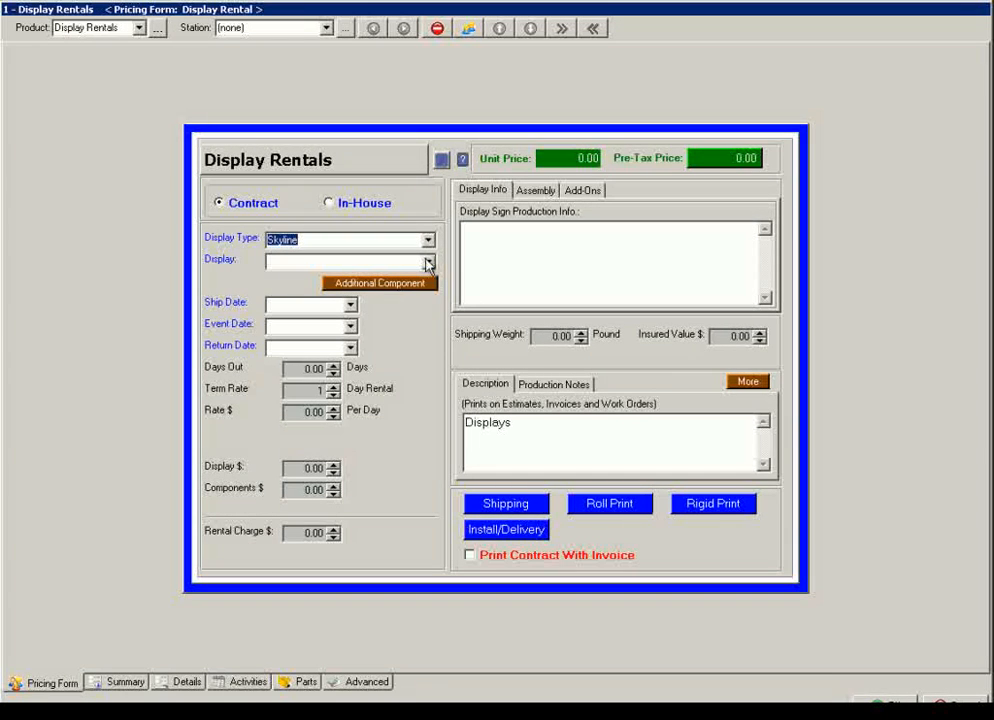
pyautogui.click(428, 263)
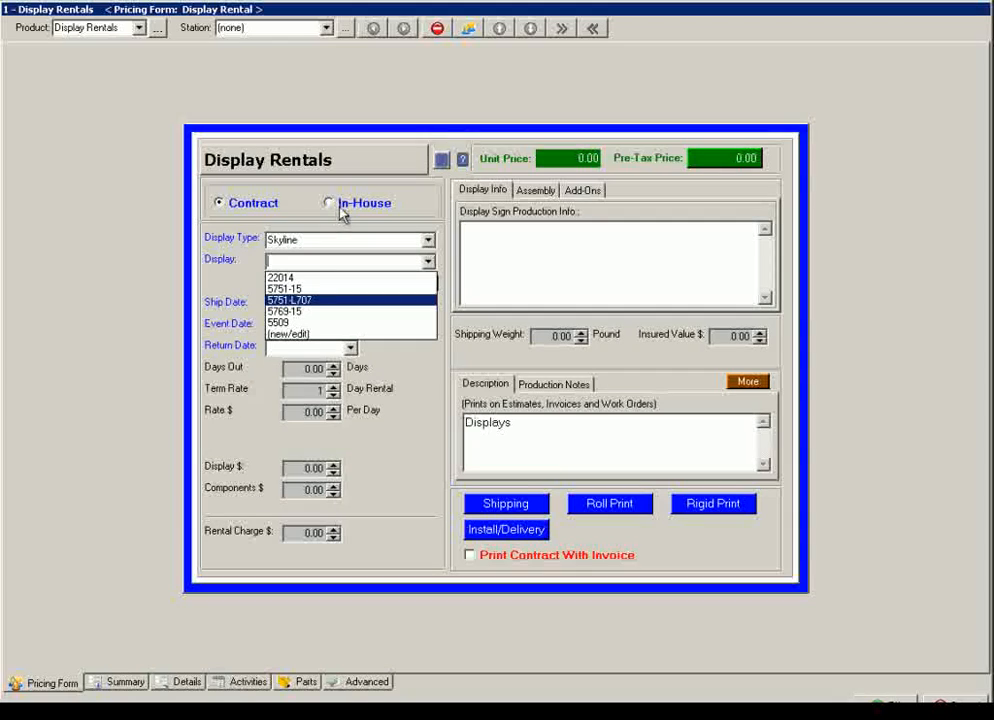
pyautogui.click(288, 277)
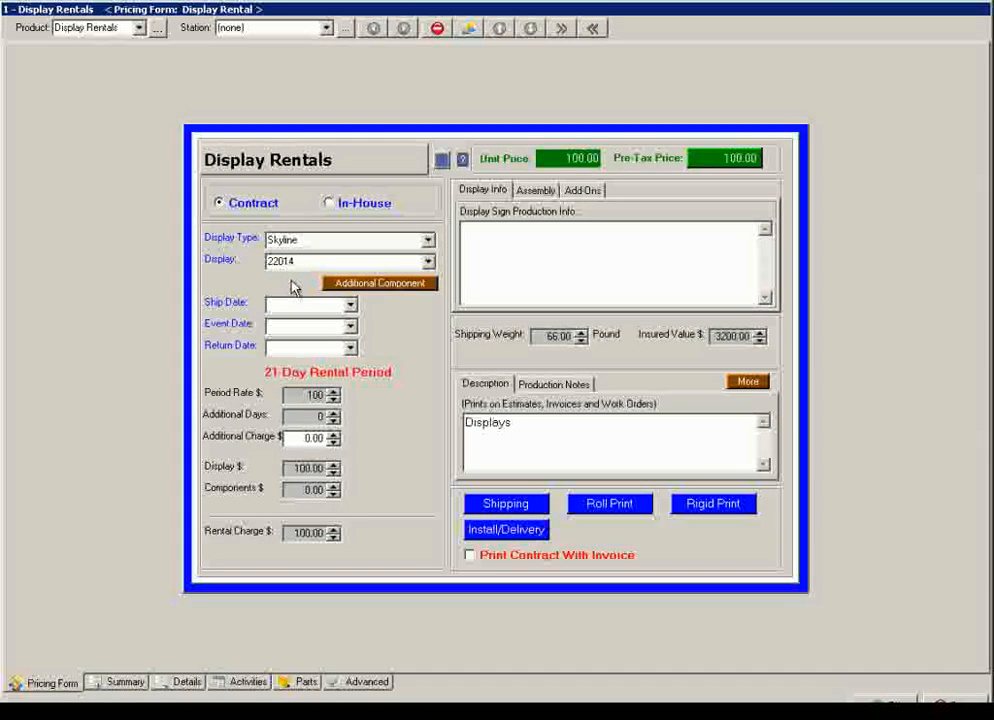
# Add one 5751-15 as an additional component of the rented display.
pyautogui.click(379, 285)
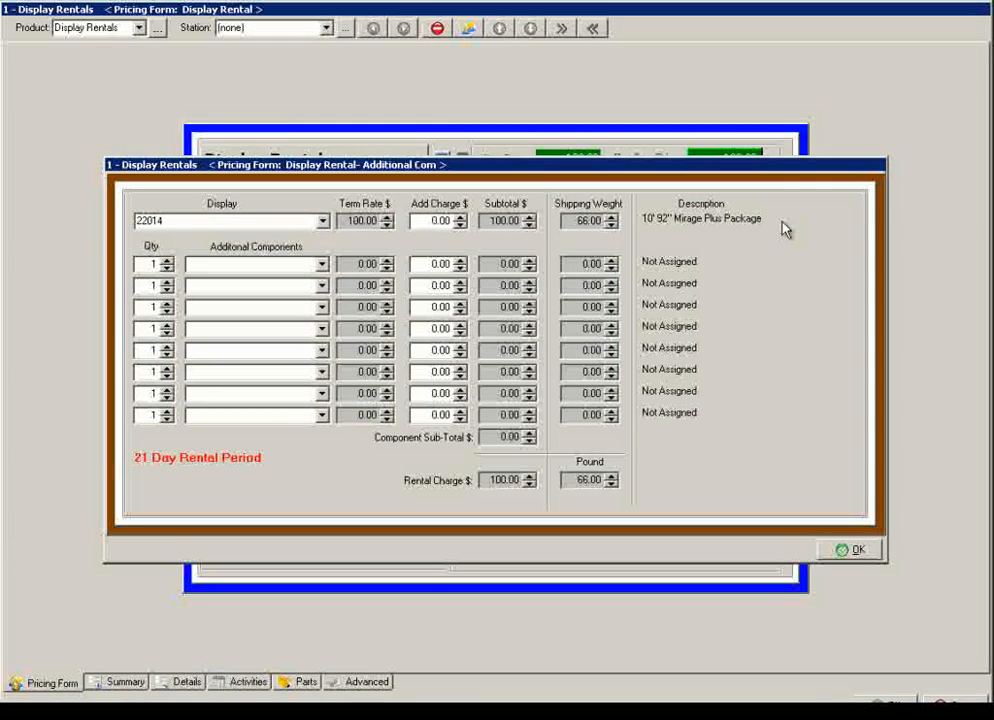
pyautogui.click(322, 266)
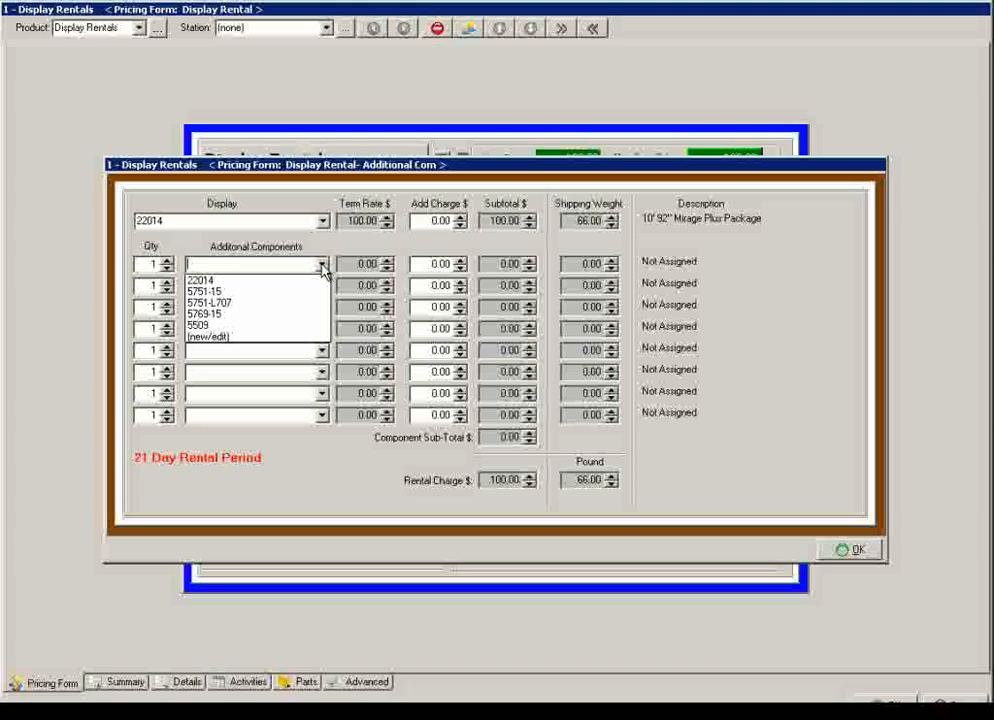
pyautogui.click(273, 293)
pyautogui.click(281, 286)
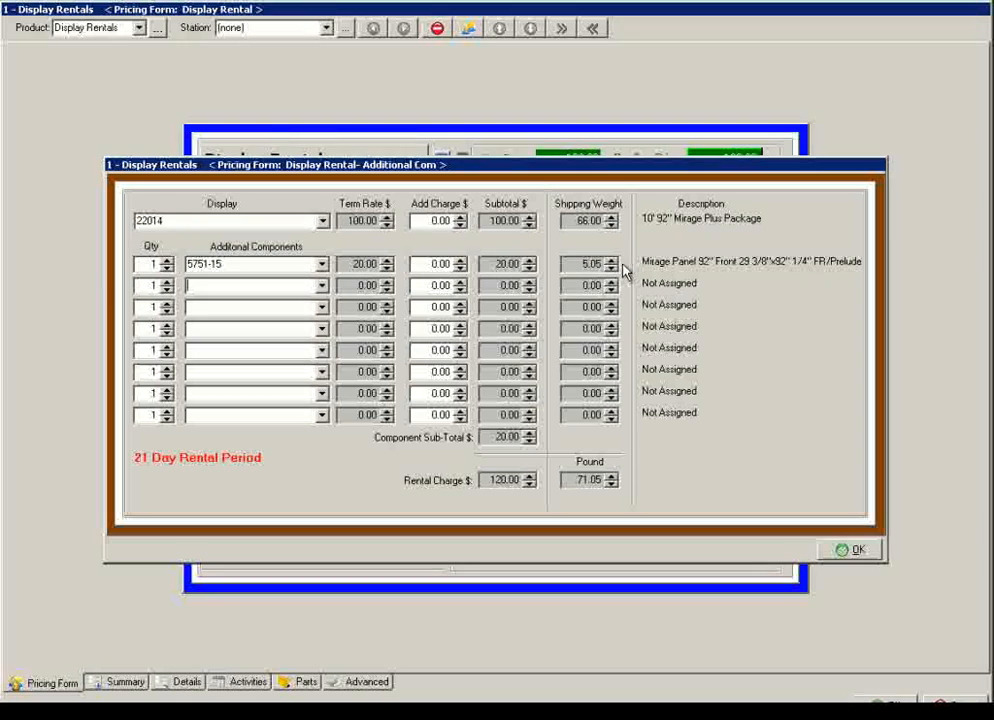
pyautogui.click(850, 551)
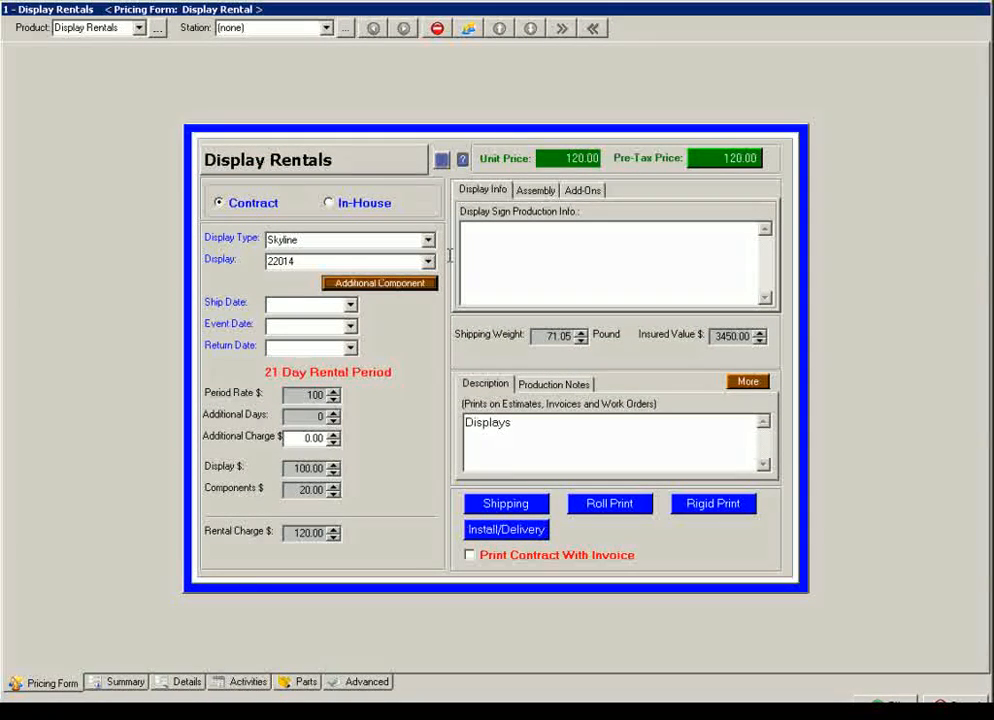
# Set the rental's ship date to 1/7/2011, event date to 1/14/2011 and return date to 1/29/2011.
pyautogui.click(350, 306)
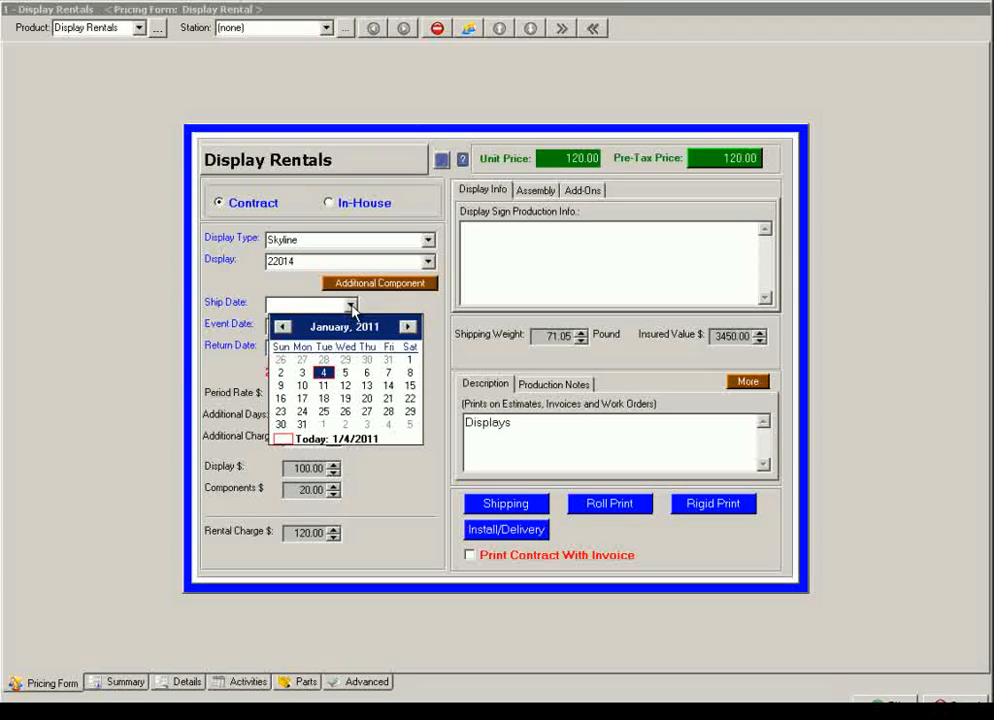
pyautogui.click(368, 372)
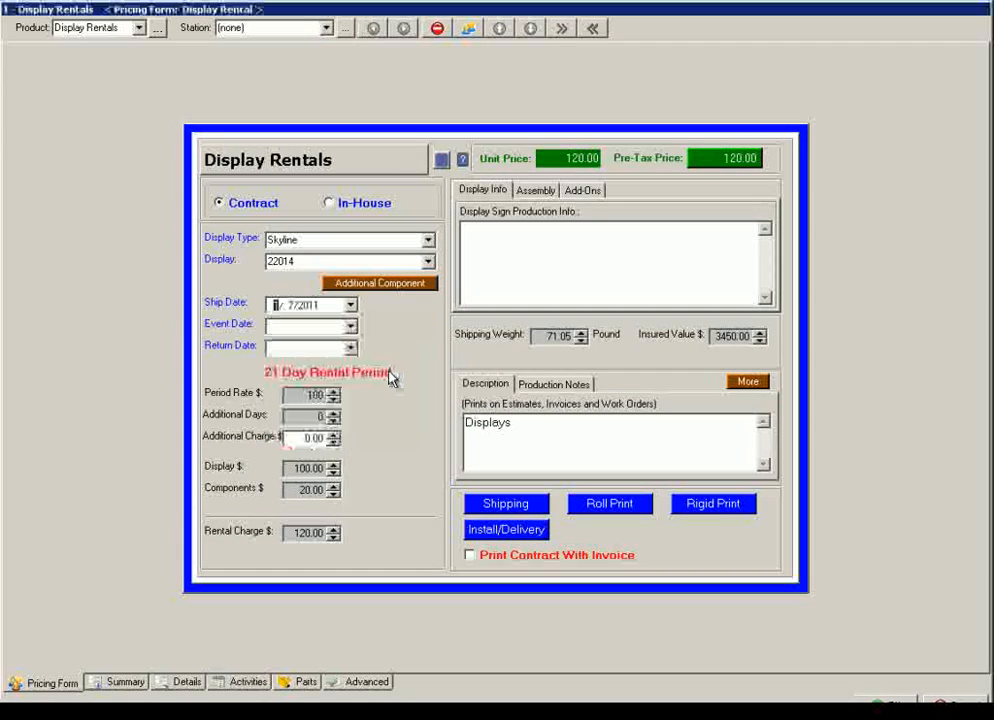
pyautogui.click(350, 331)
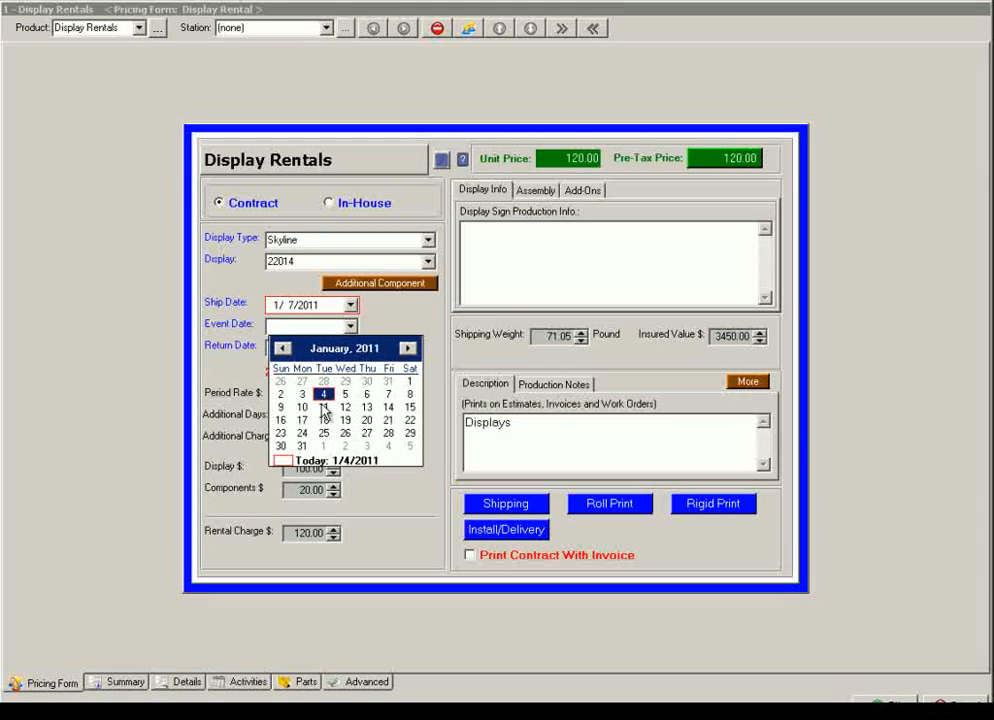
pyautogui.click(388, 407)
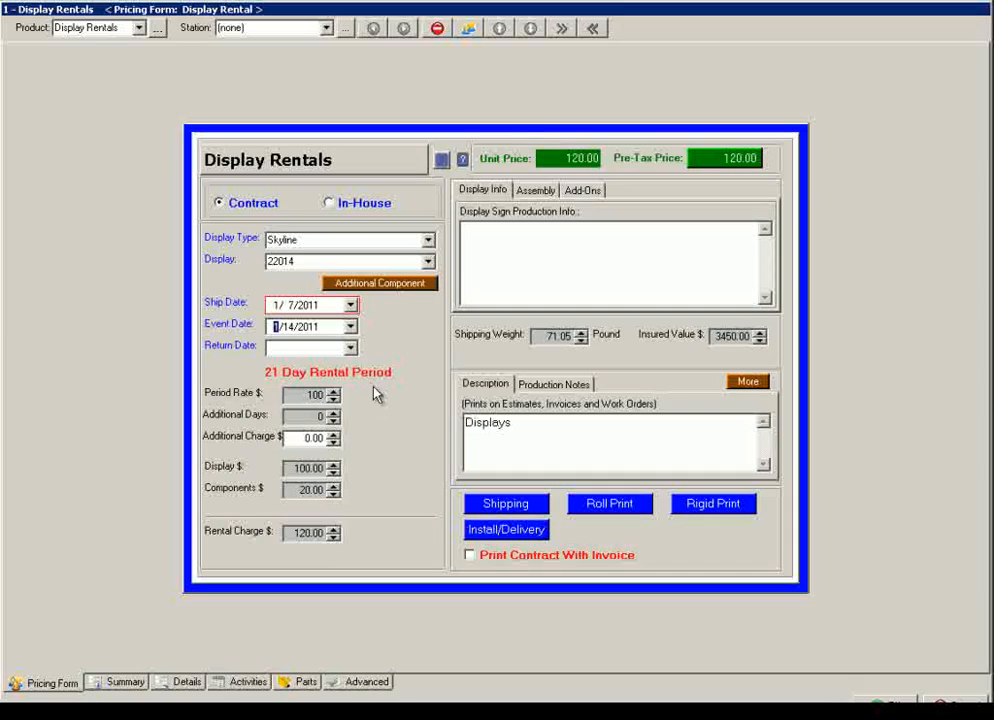
pyautogui.click(351, 350)
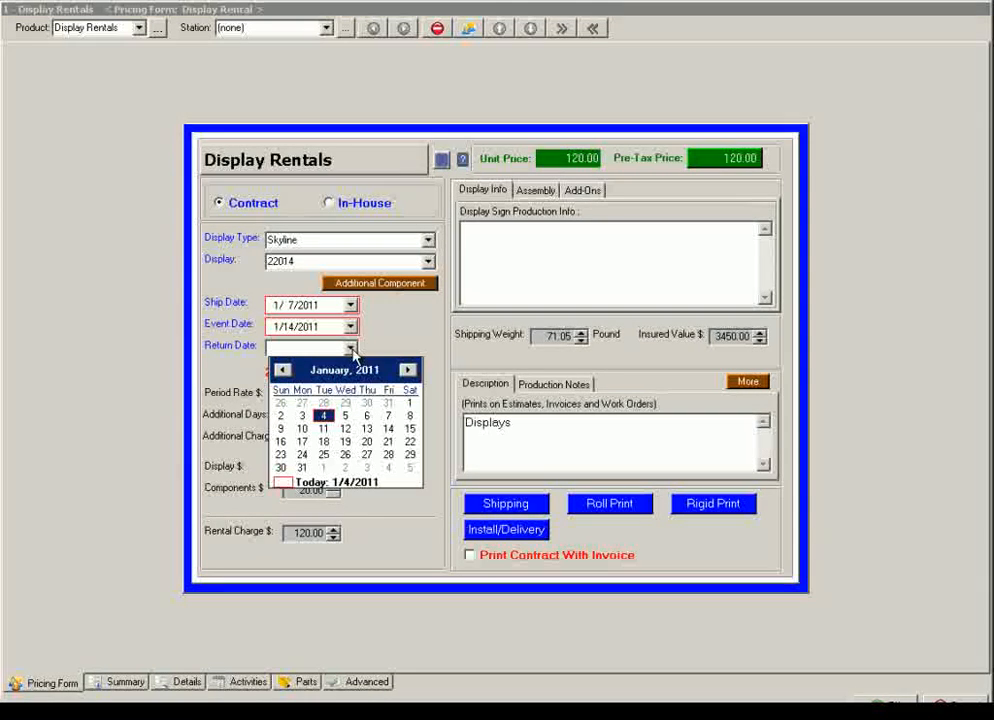
pyautogui.click(410, 455)
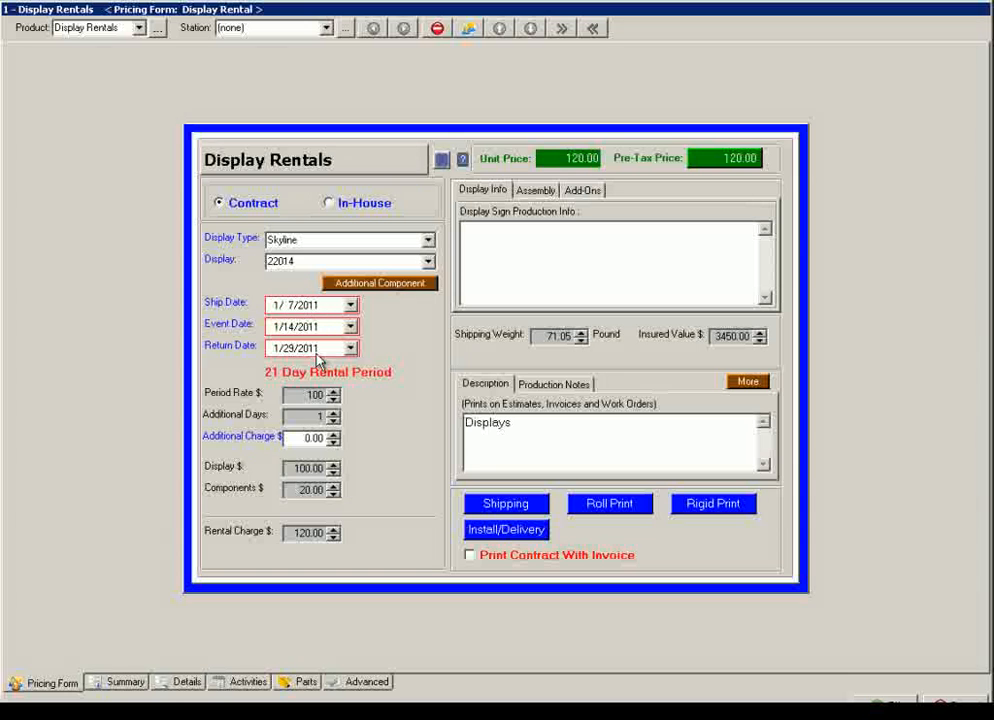
pyautogui.click(320, 416)
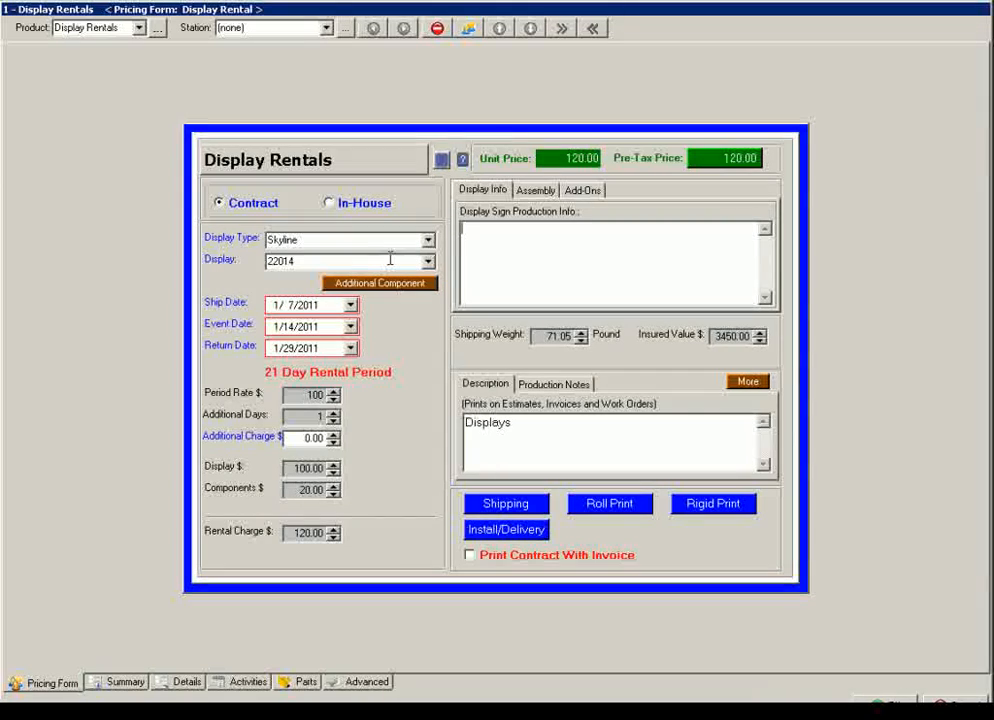
# Include assembly in the rental with a labor time of 20 minutes.
pyautogui.click(541, 191)
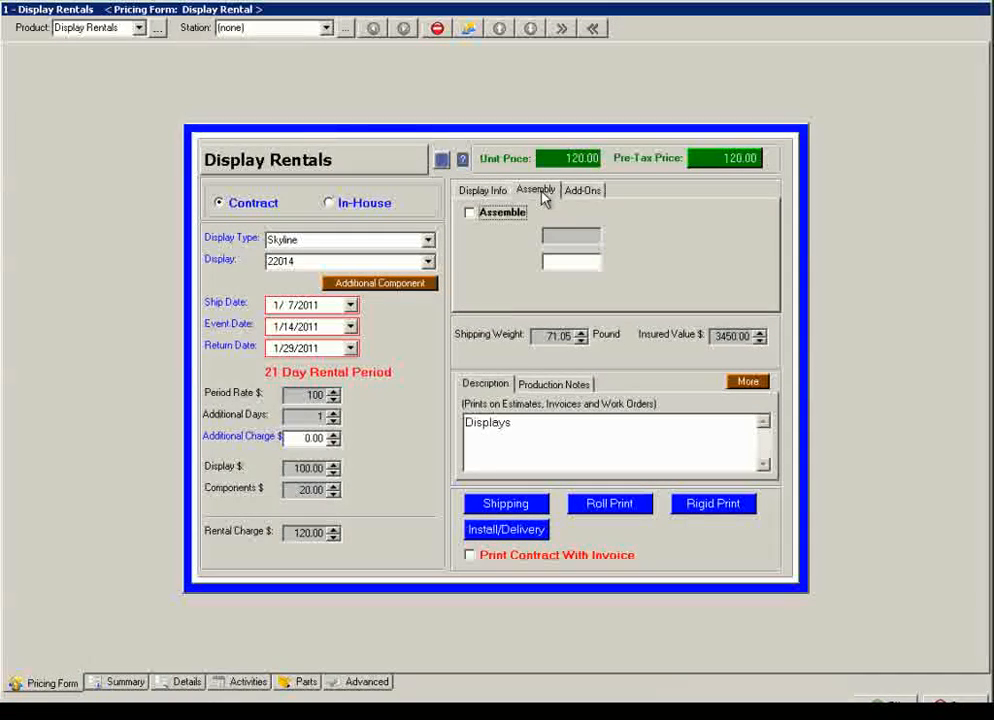
pyautogui.click(473, 214)
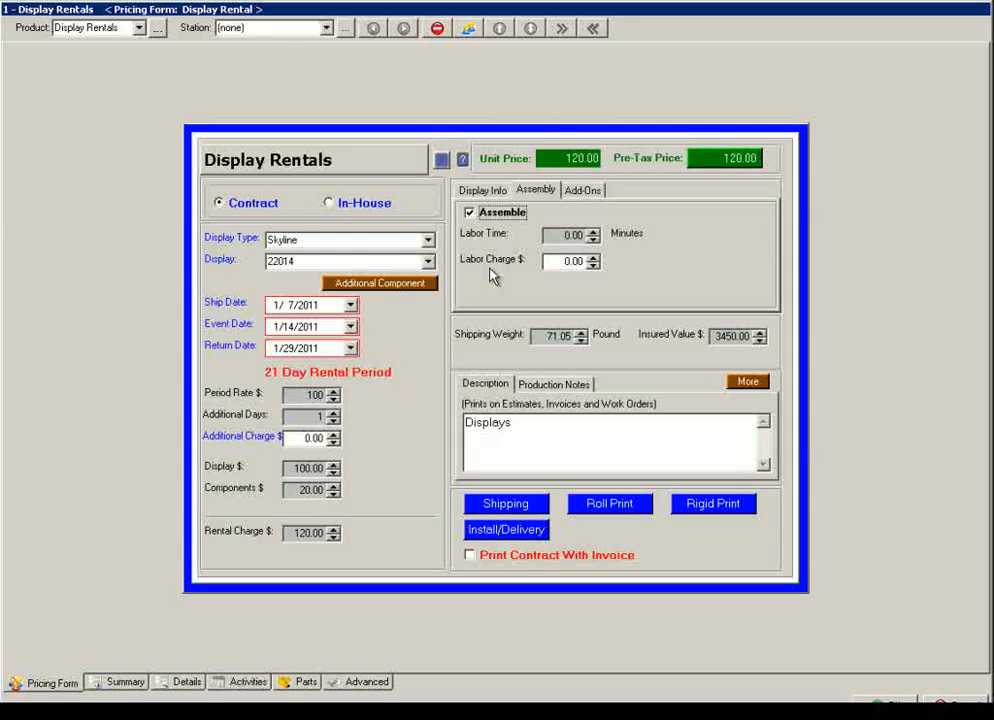
pyautogui.click(563, 236)
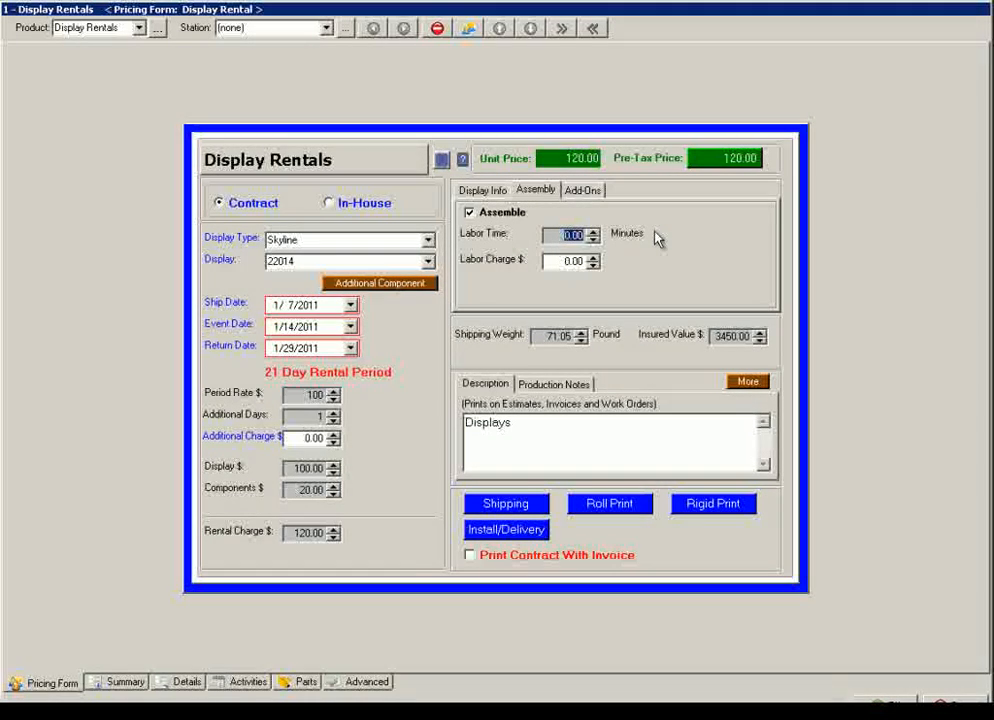
pyautogui.press('BackSpace')
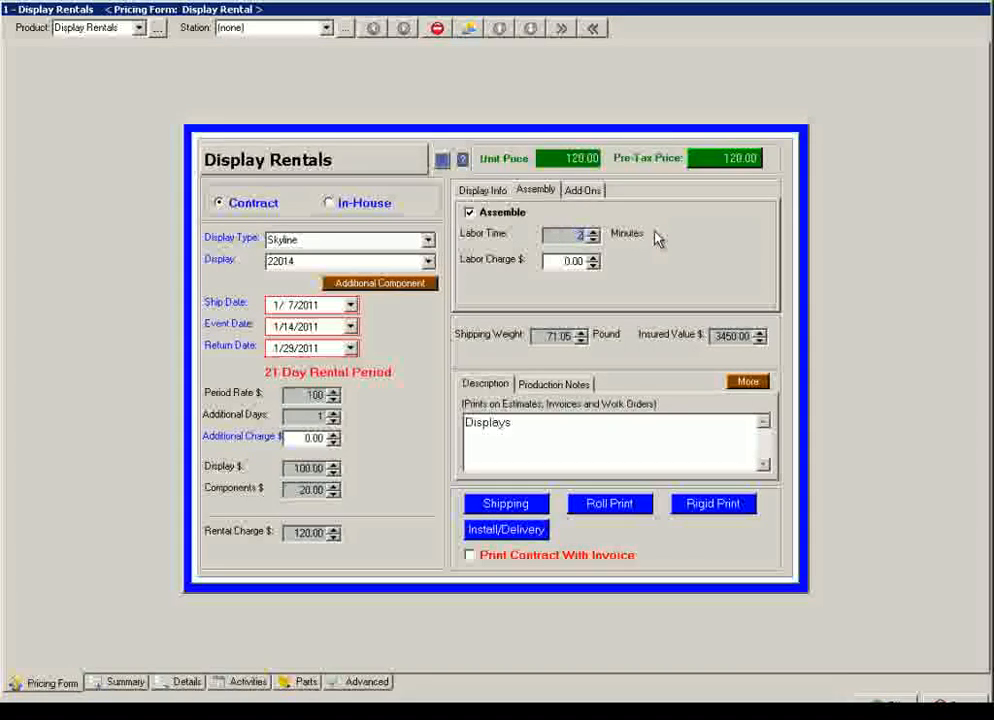
pyautogui.write('20')
pyautogui.press('Tab')
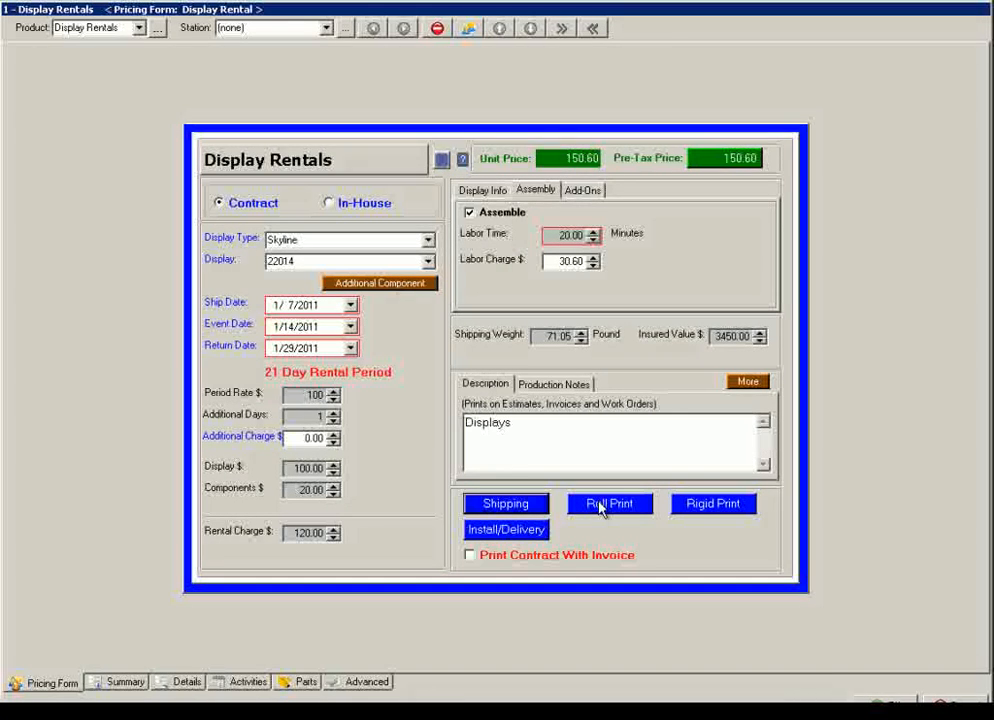
# Enable printing the contract with the invoice and accept the Display Rentals pricing form.
pyautogui.click(471, 557)
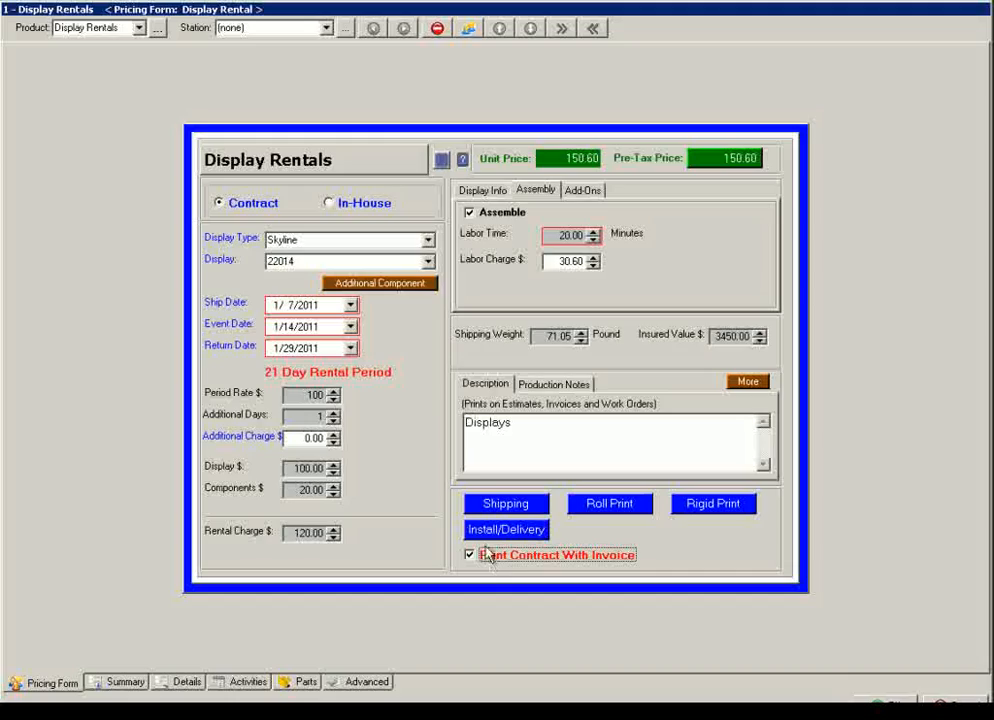
pyautogui.click(890, 704)
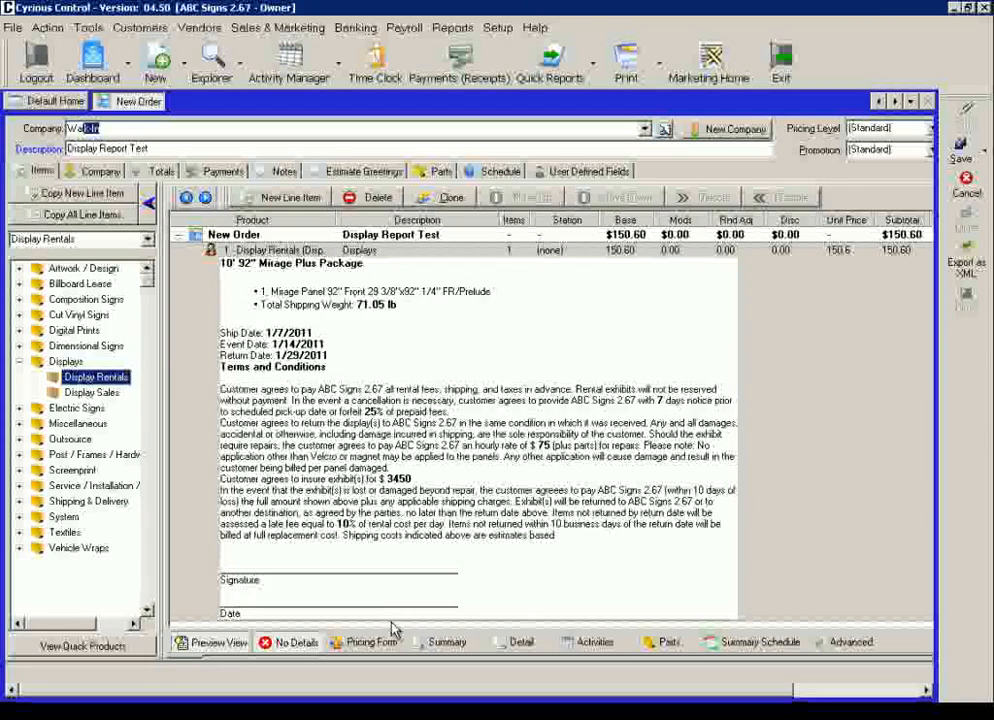
# Set the order's due date to Friday, 1/7/2011 in the order totals.
pyautogui.click(95, 171)
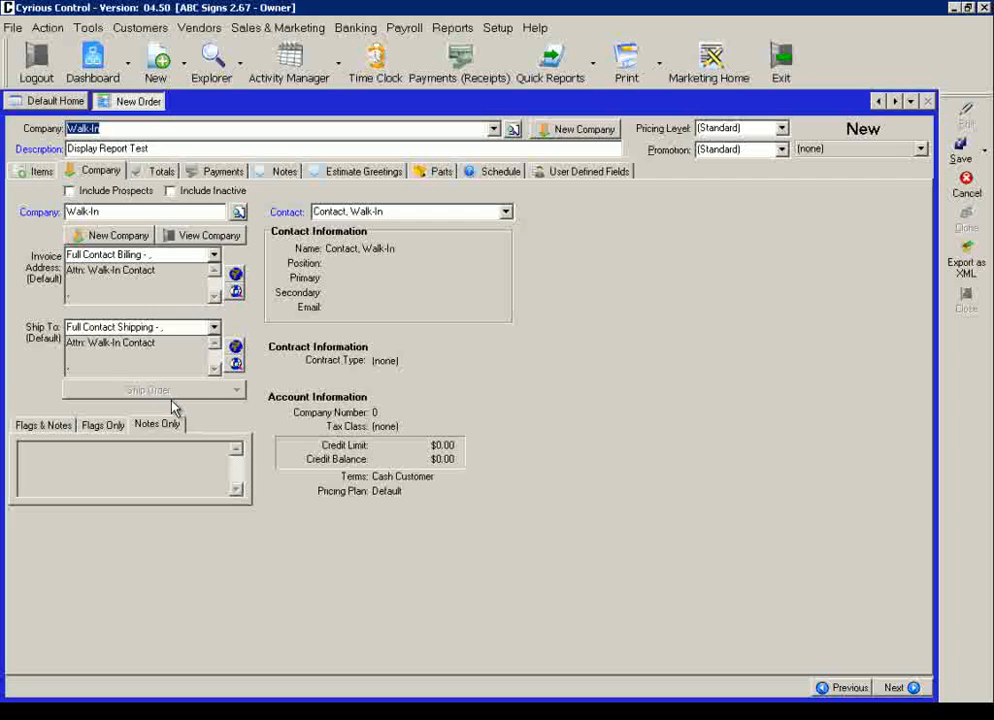
pyautogui.click(163, 172)
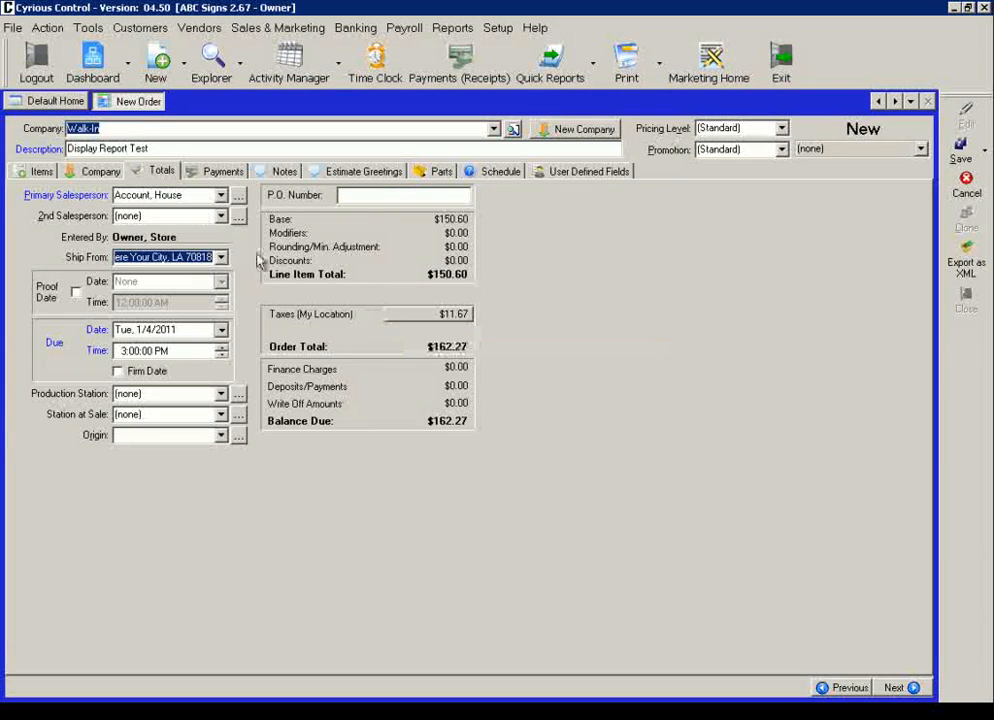
pyautogui.click(222, 332)
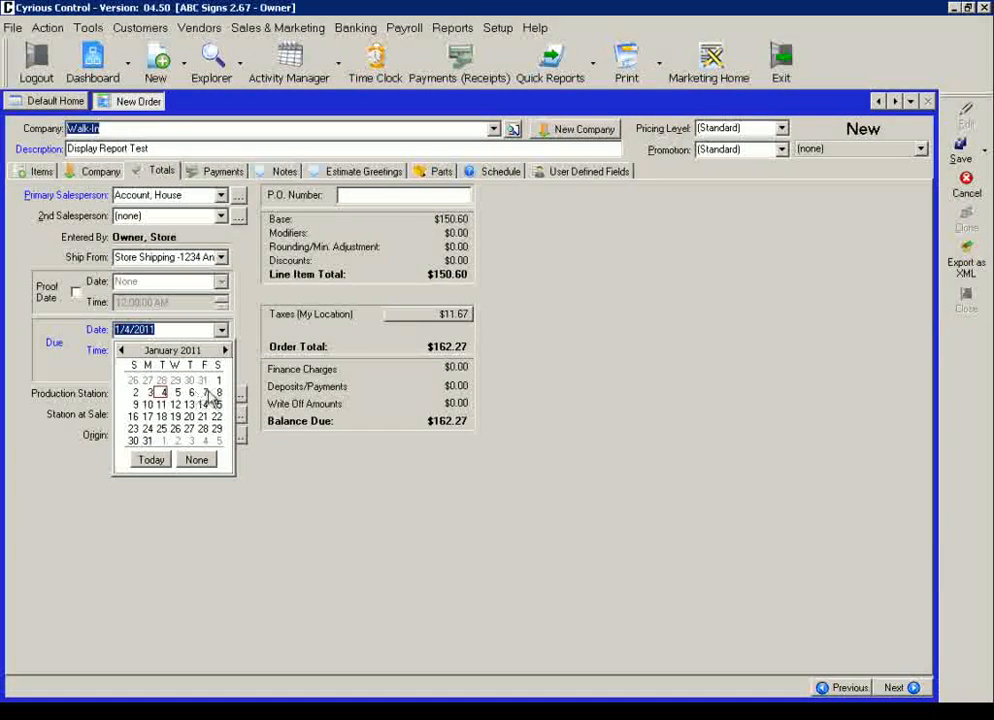
pyautogui.click(205, 393)
pyautogui.press('Tab')
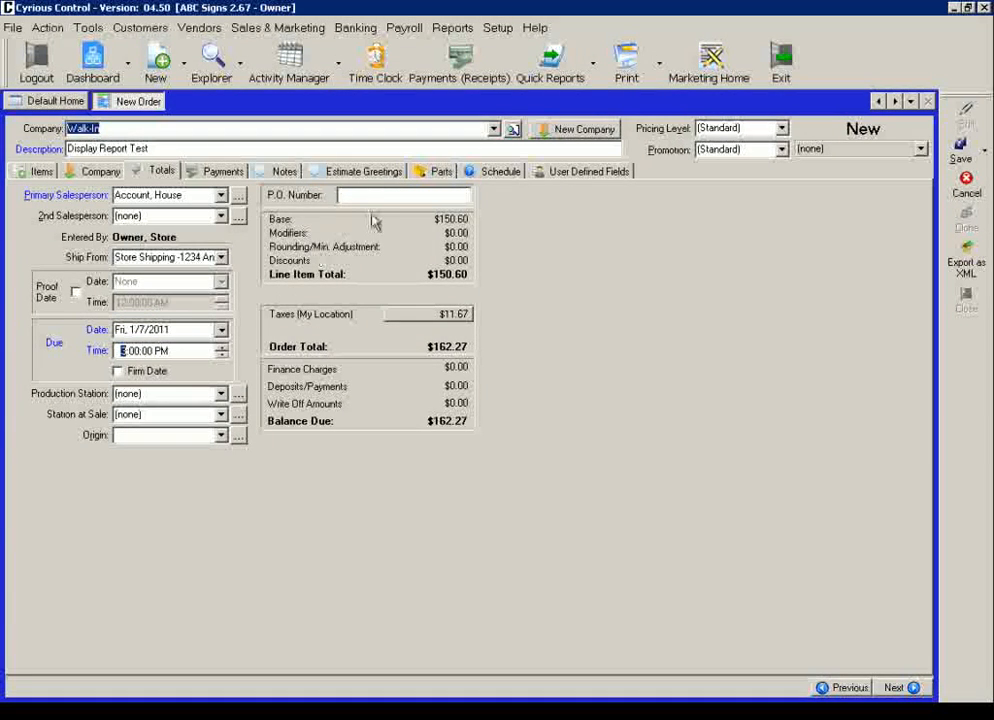
# Save the transaction as an order without posting a deposit.
pyautogui.click(985, 150)
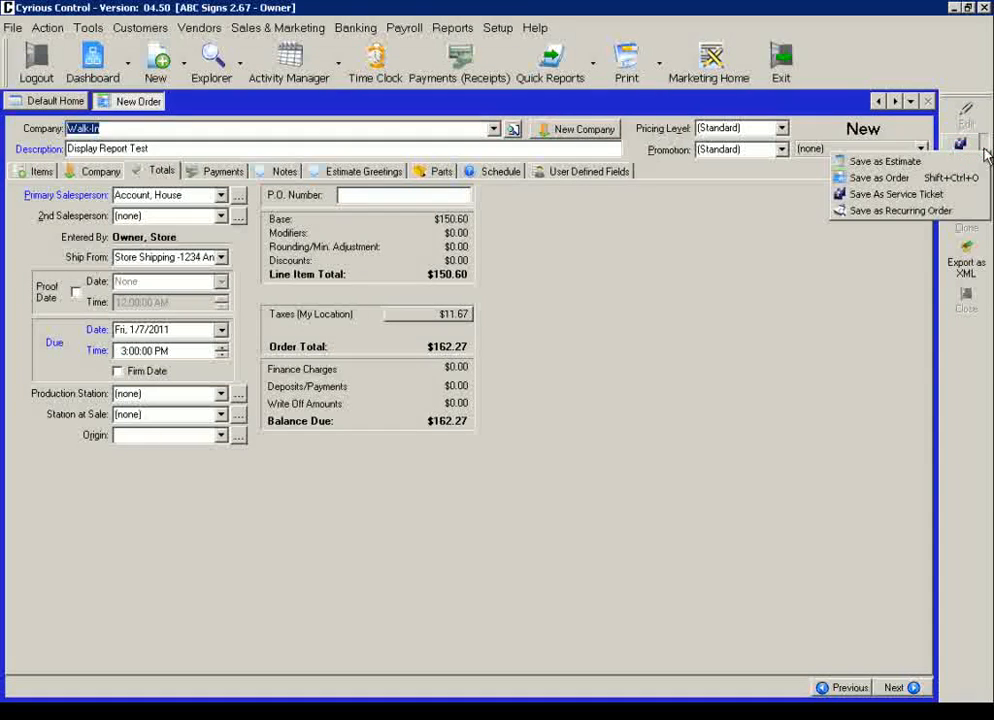
pyautogui.click(945, 184)
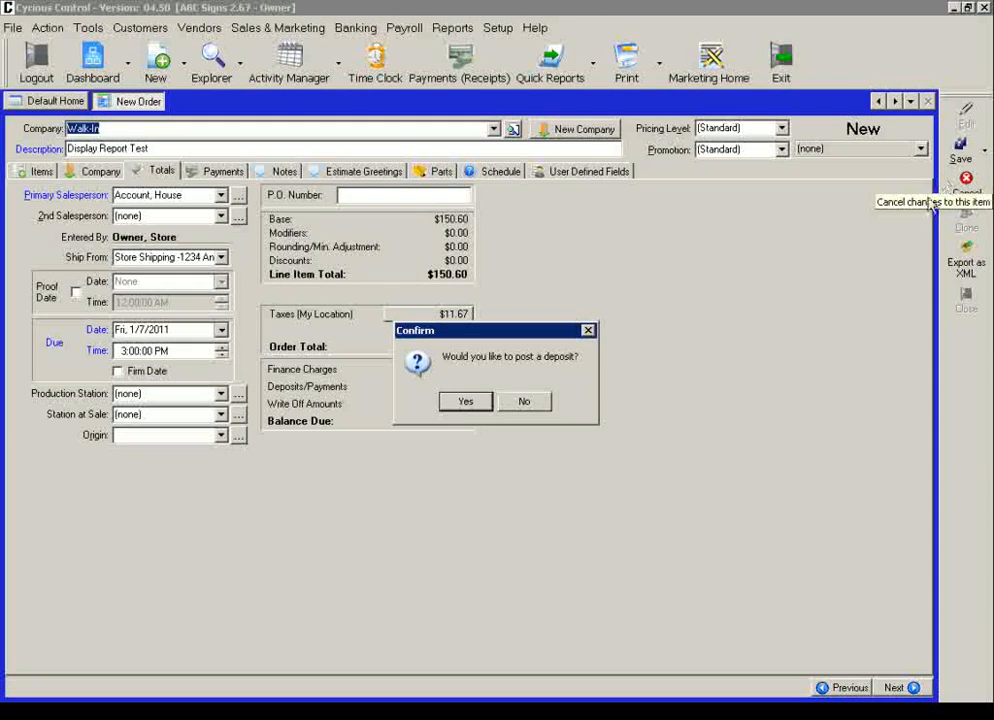
pyautogui.click(526, 404)
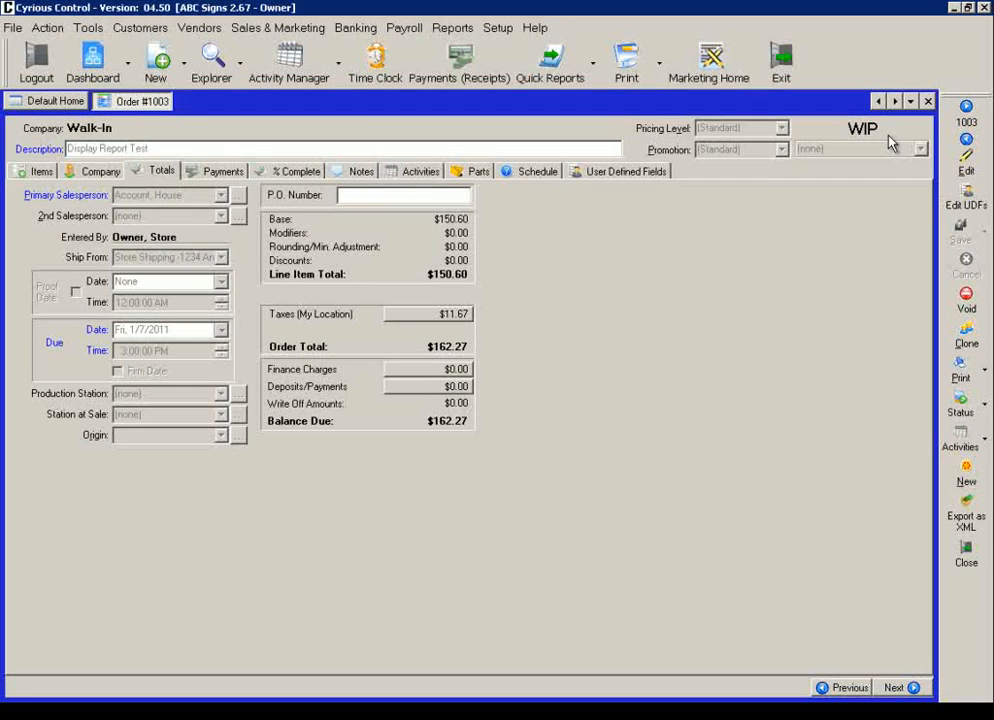
# Open the report criteria for the in-WIP report WIP for Display Rentals.
pyautogui.click(452, 28)
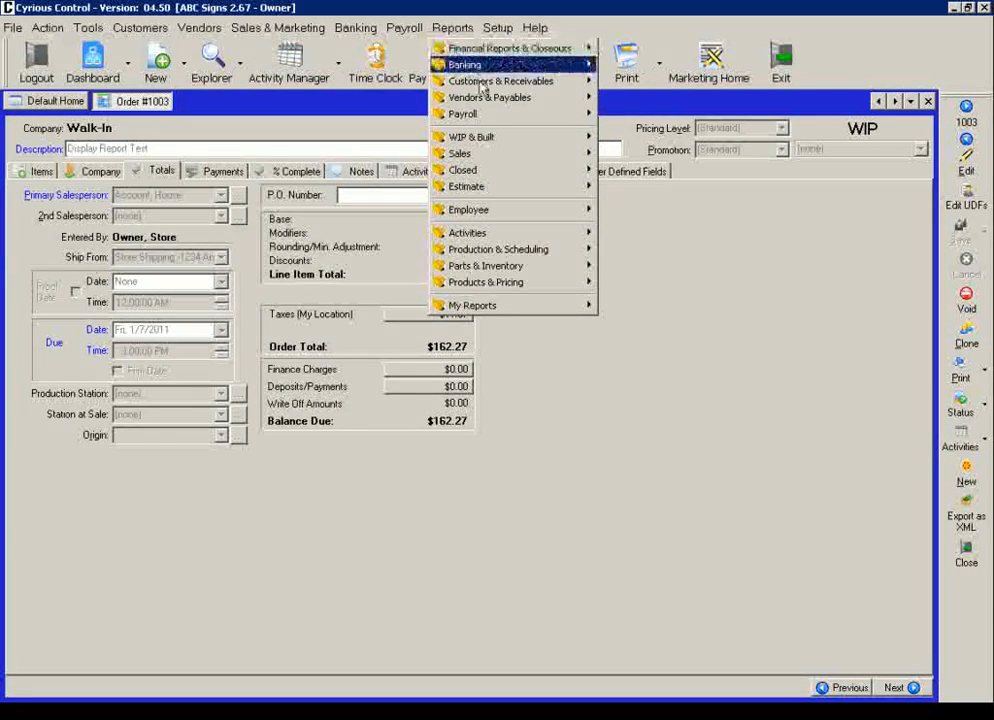
pyautogui.moveTo(486, 141)
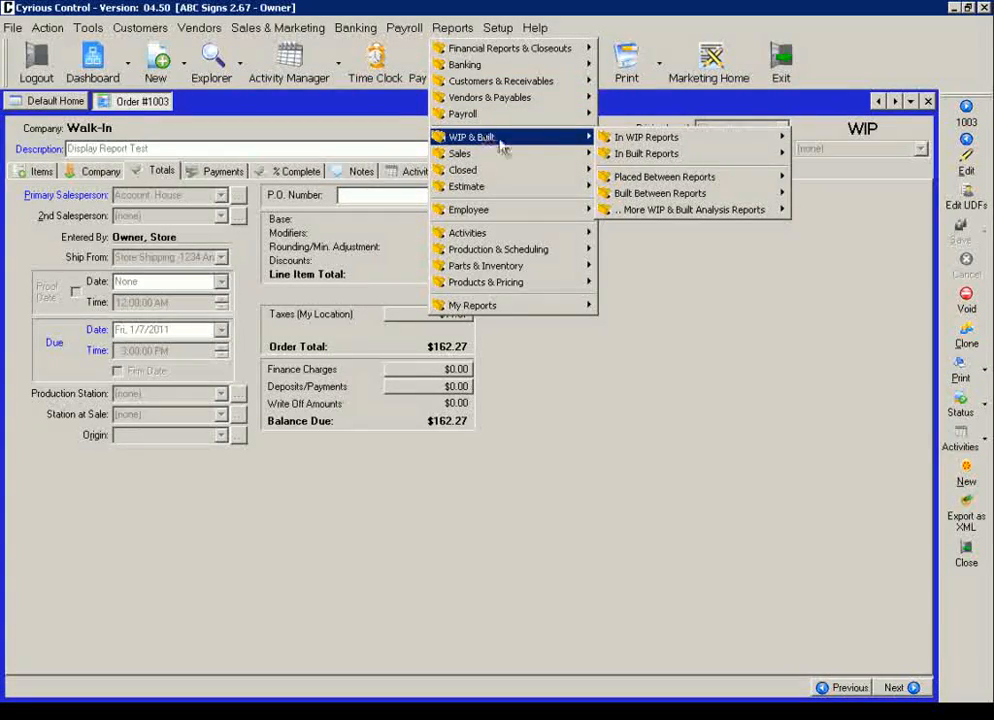
pyautogui.moveTo(652, 141)
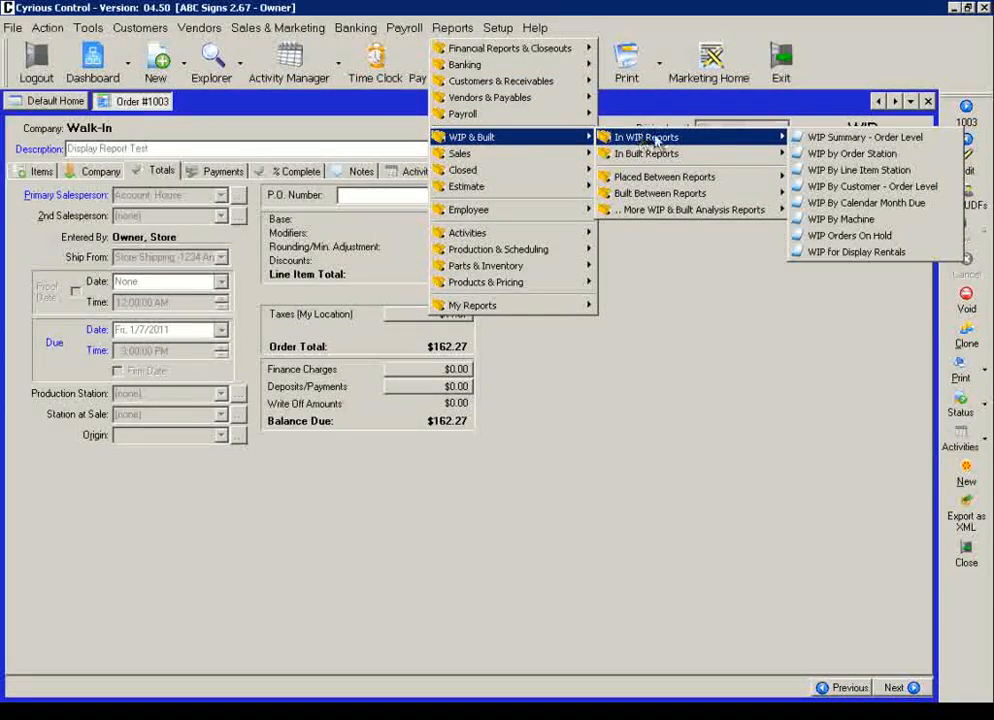
pyautogui.click(860, 254)
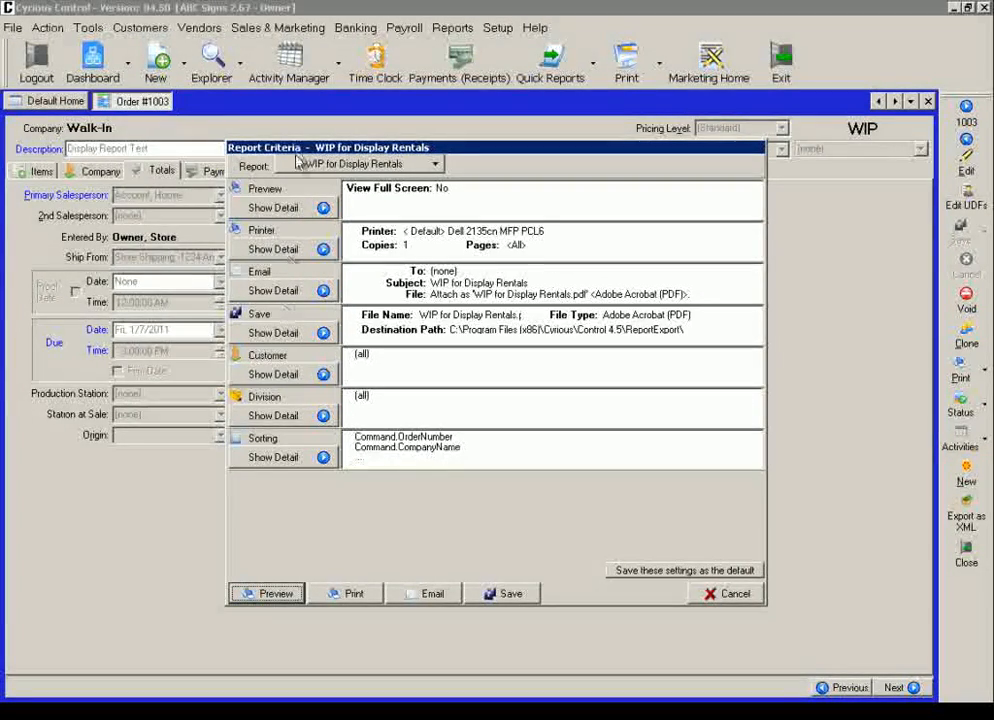
# Make ShipDate the first sort field, preview the WIP for Display Rentals report, and close the preview.
pyautogui.click(287, 460)
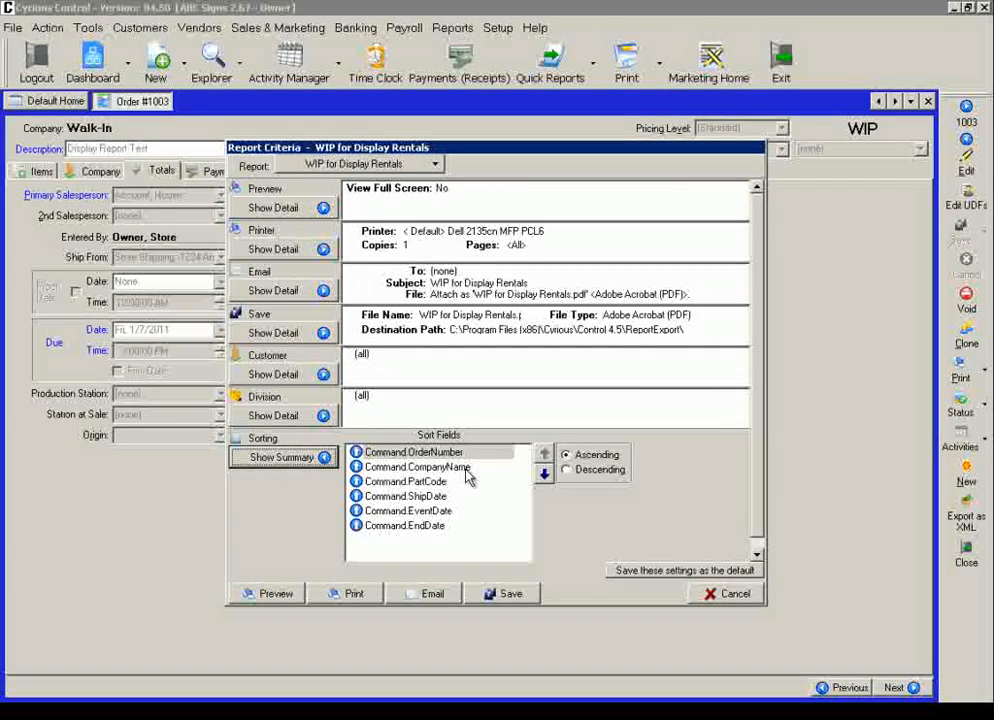
pyautogui.click(437, 497)
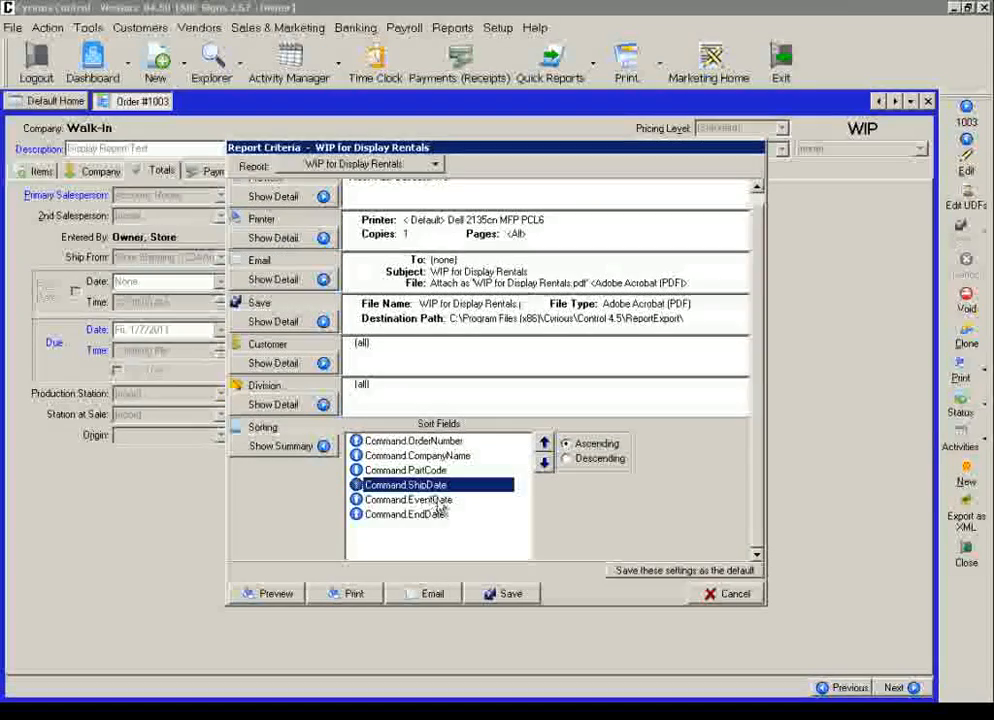
pyautogui.click(545, 445)
pyautogui.click(545, 445)
pyautogui.click(545, 445)
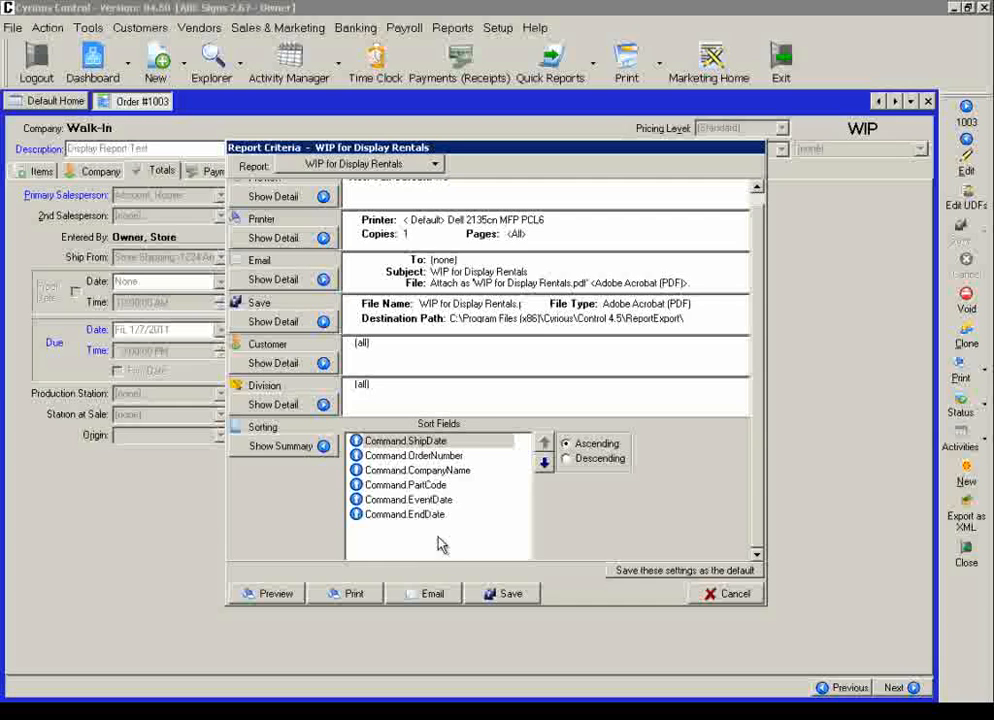
pyautogui.click(271, 595)
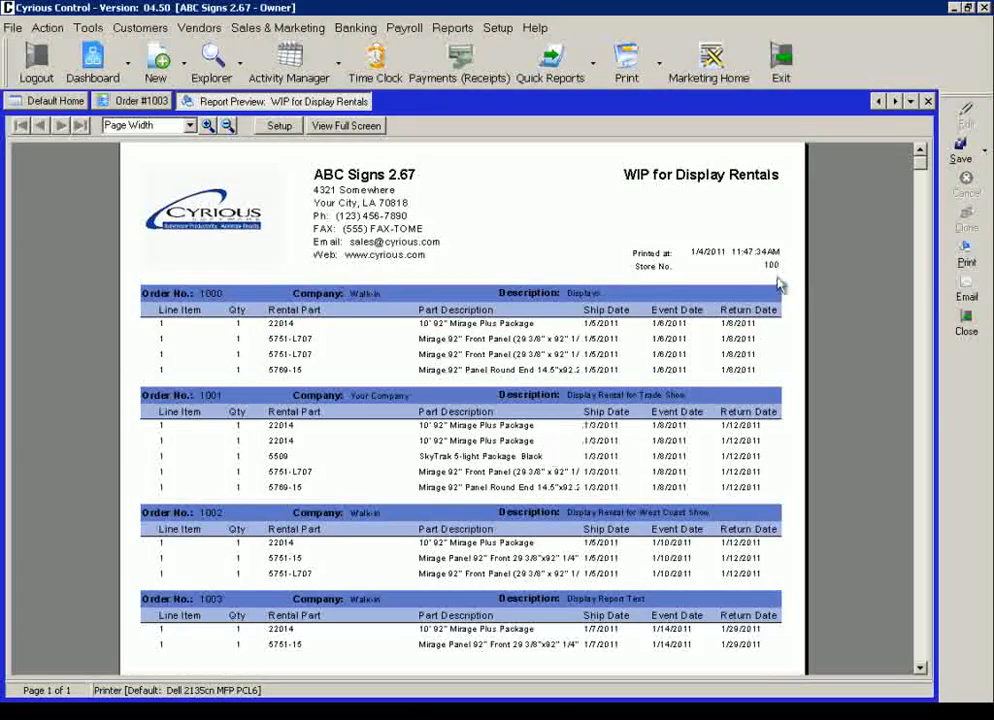
pyautogui.click(966, 330)
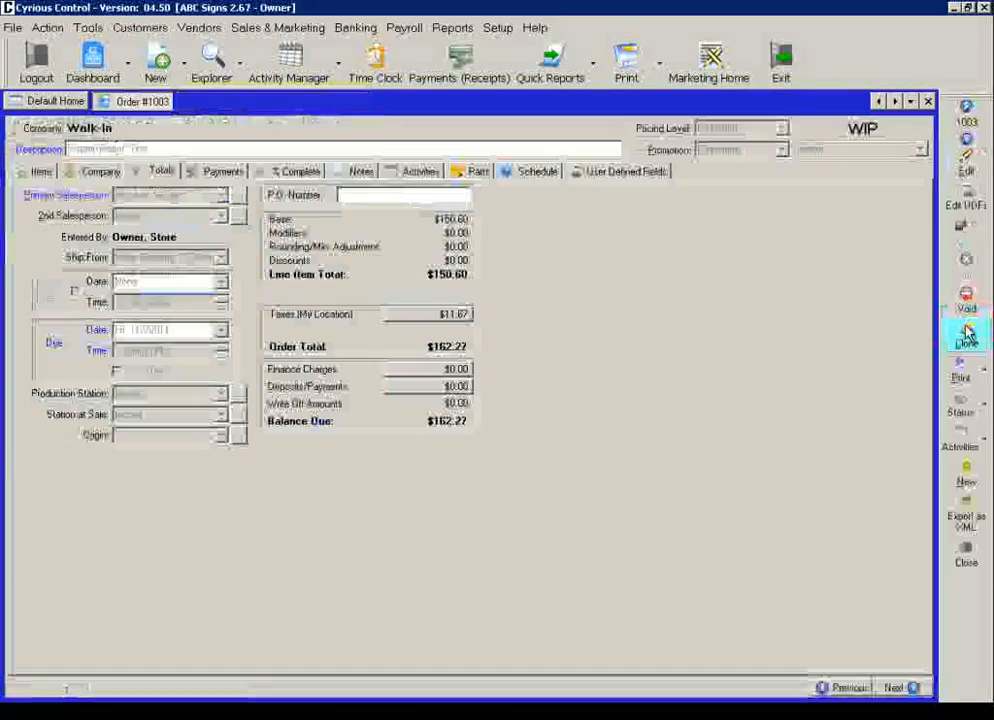
# Mark the Display Report Test order as a sale at the Delivery-Completed station, accepting the outstanding balance.
pyautogui.click(37, 173)
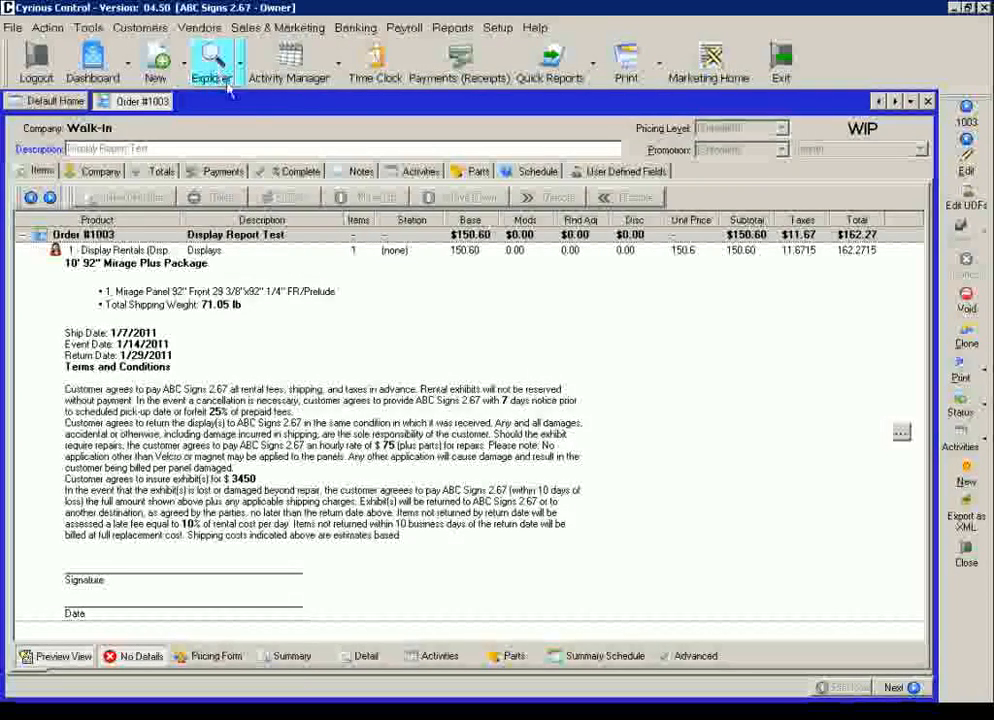
pyautogui.click(984, 410)
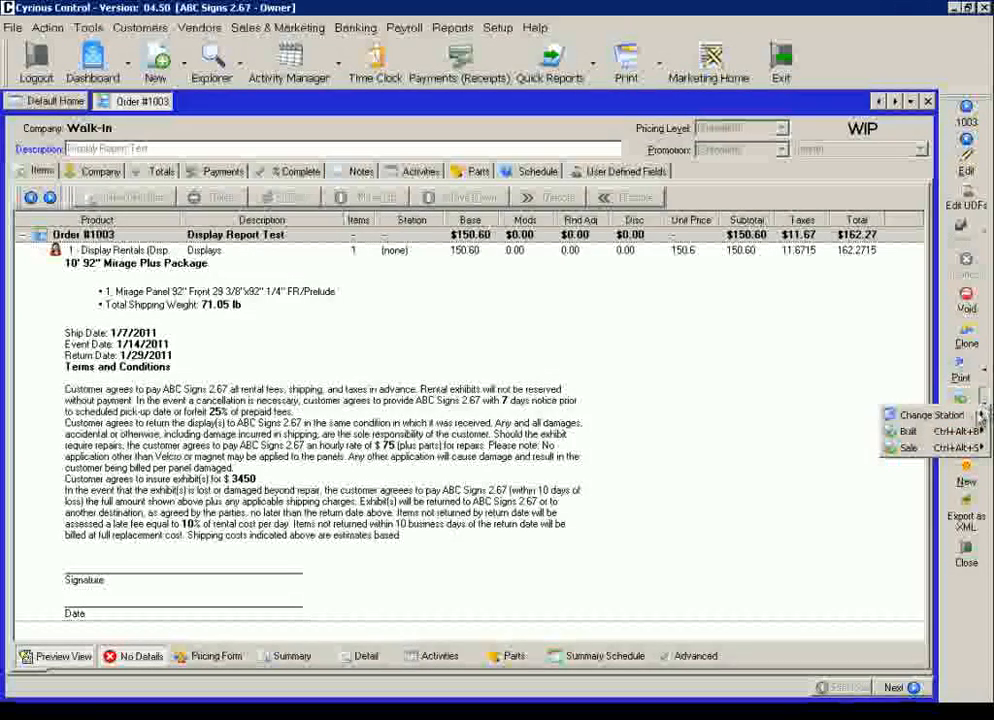
pyautogui.moveTo(968, 448)
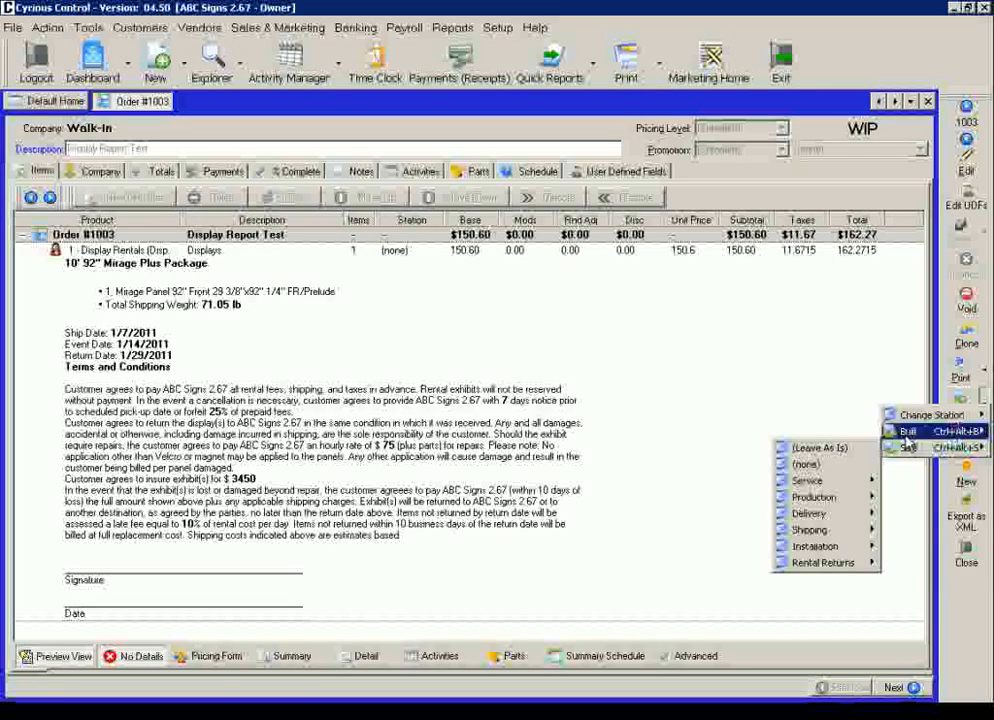
pyautogui.moveTo(826, 516)
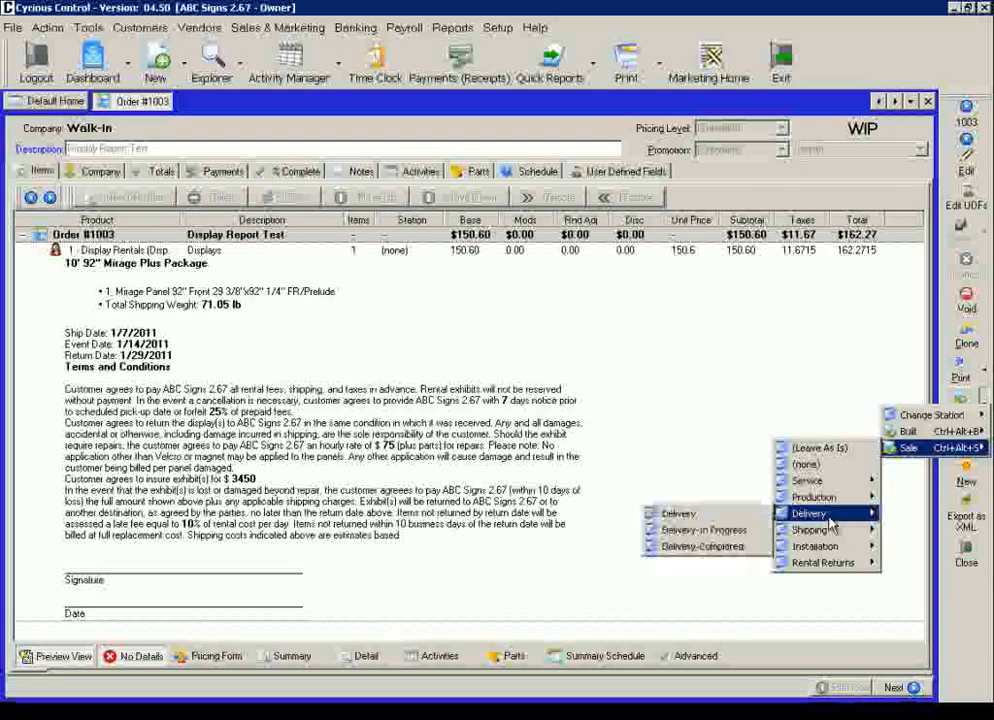
pyautogui.click(712, 547)
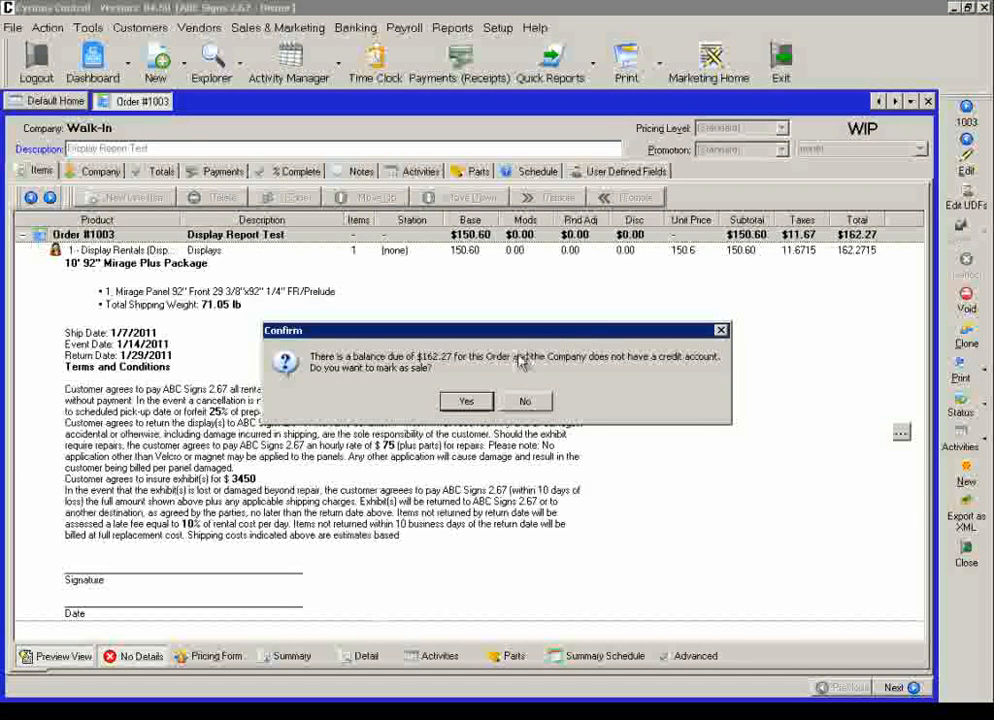
pyautogui.click(465, 400)
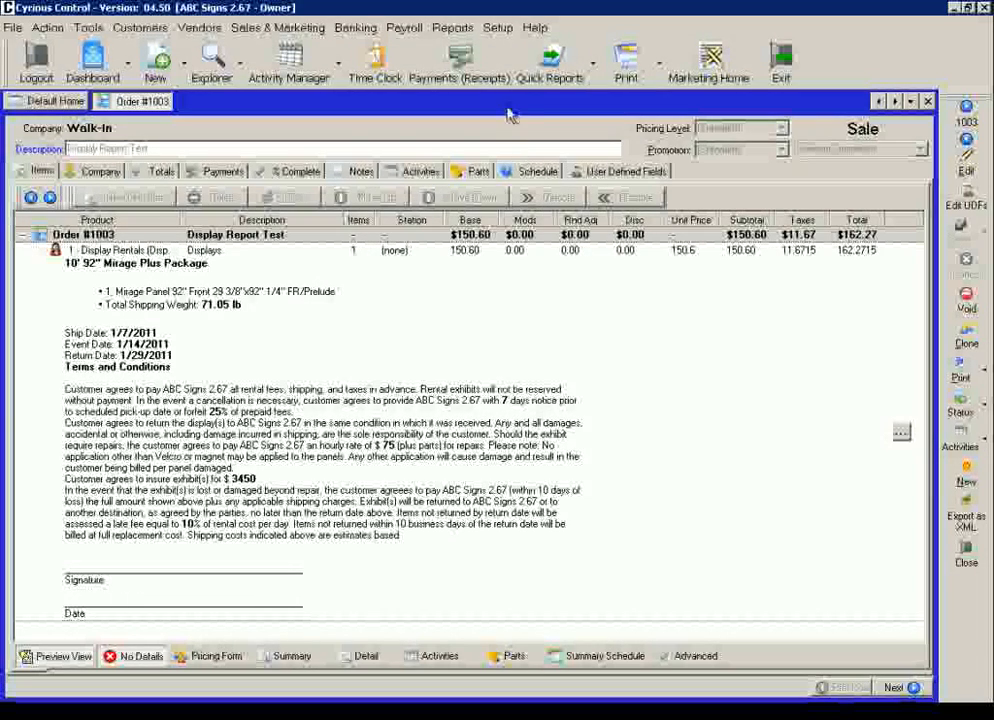
# Open the Sales for Display Rentals category report, expand its sorting details, and preview it.
pyautogui.click(451, 28)
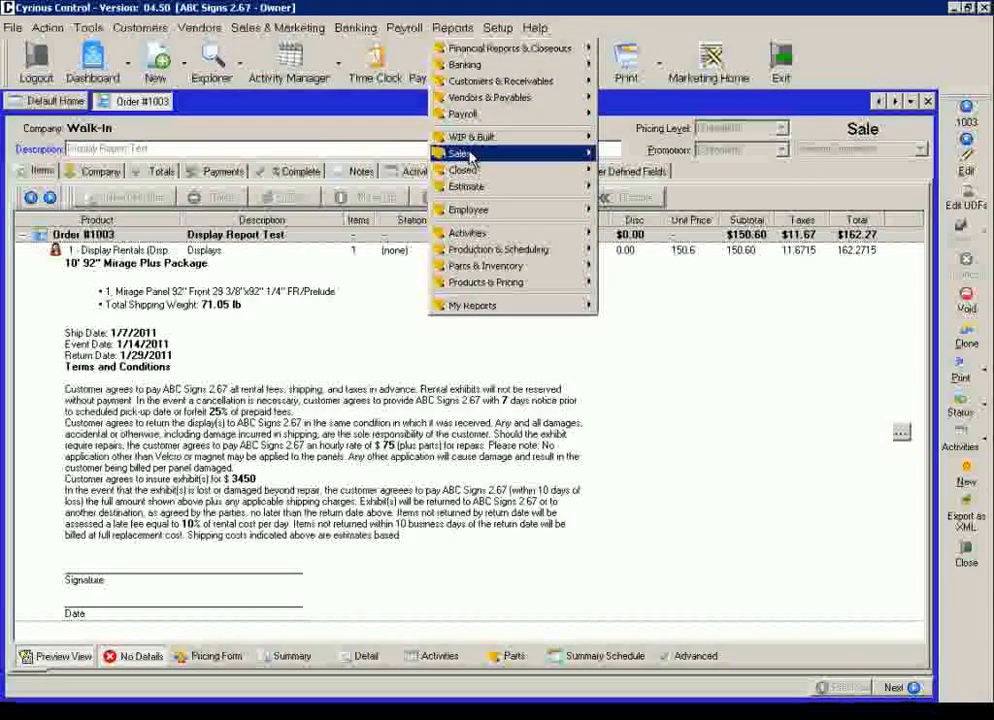
pyautogui.moveTo(470, 156)
pyautogui.moveTo(684, 157)
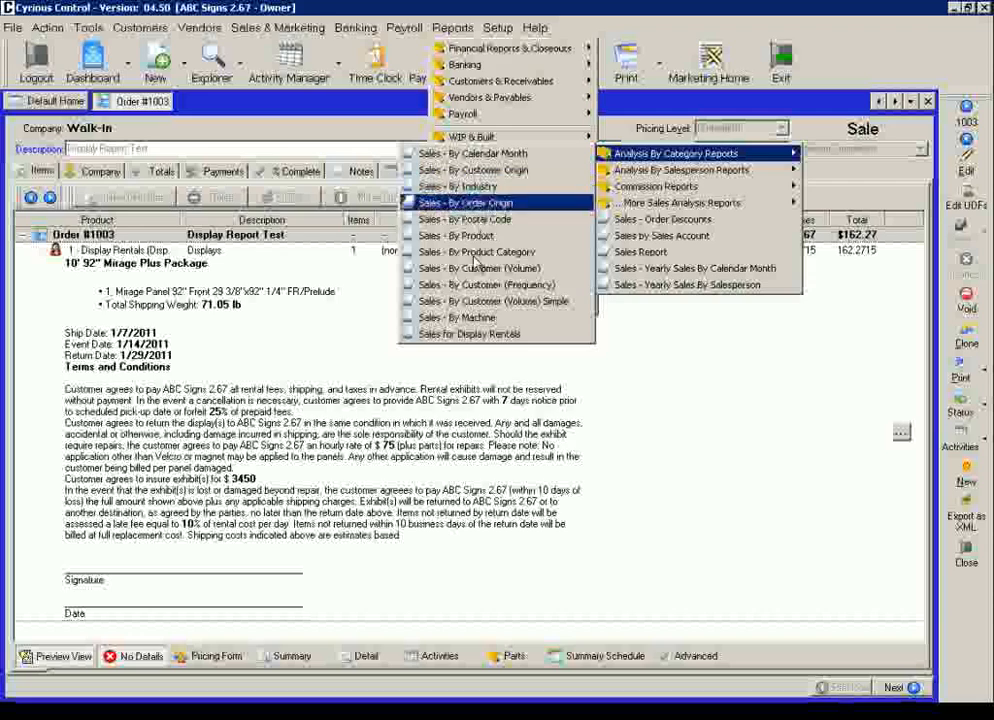
pyautogui.click(477, 336)
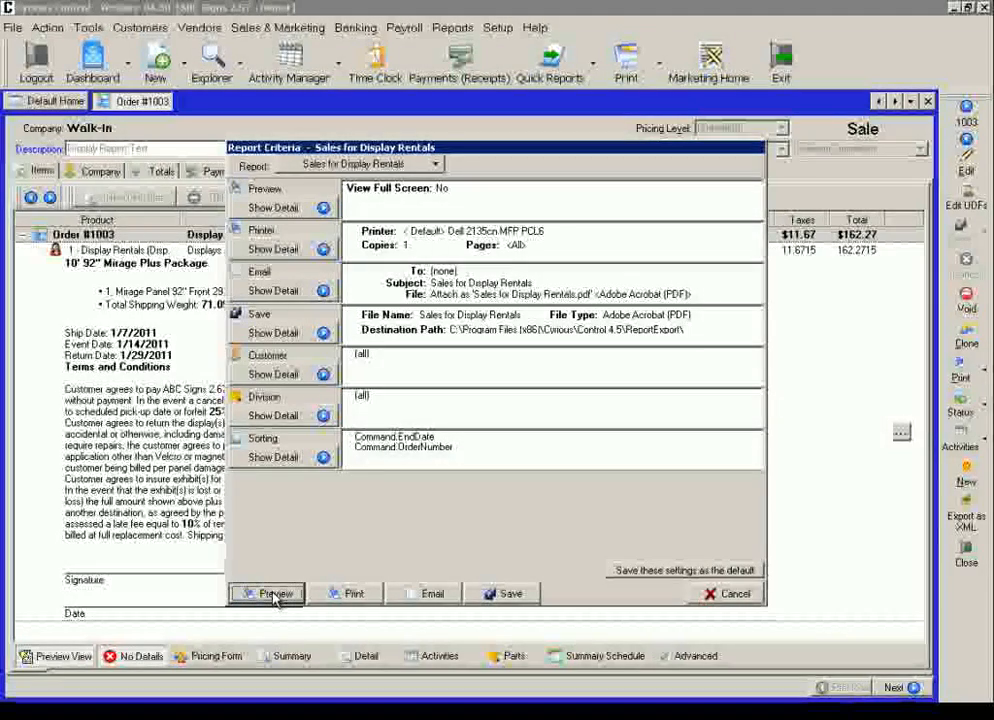
pyautogui.click(273, 457)
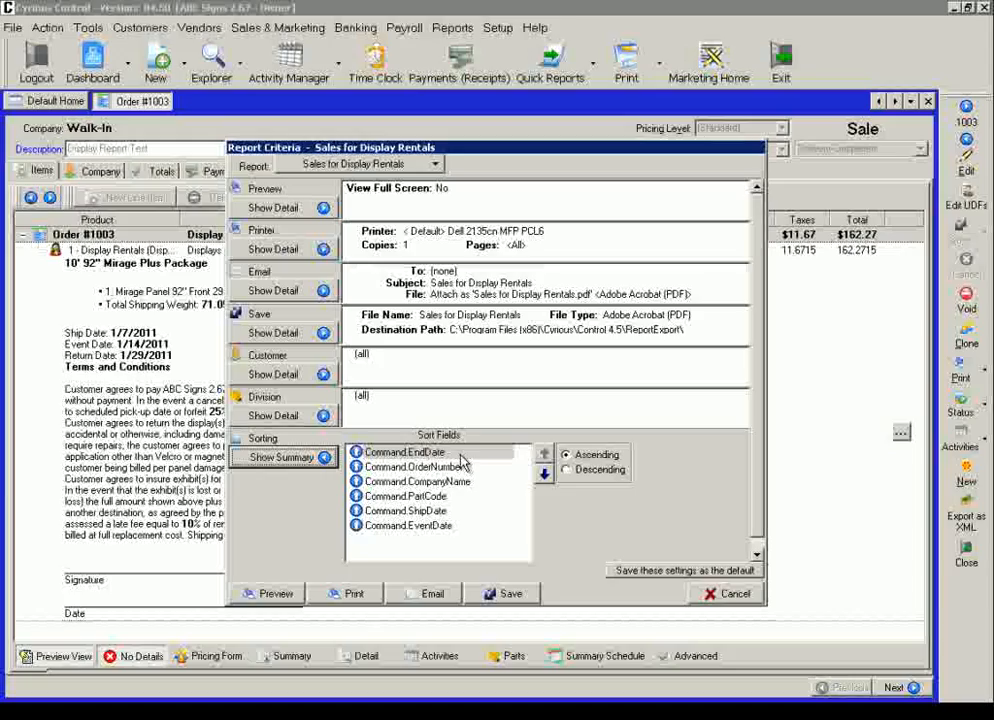
pyautogui.click(280, 594)
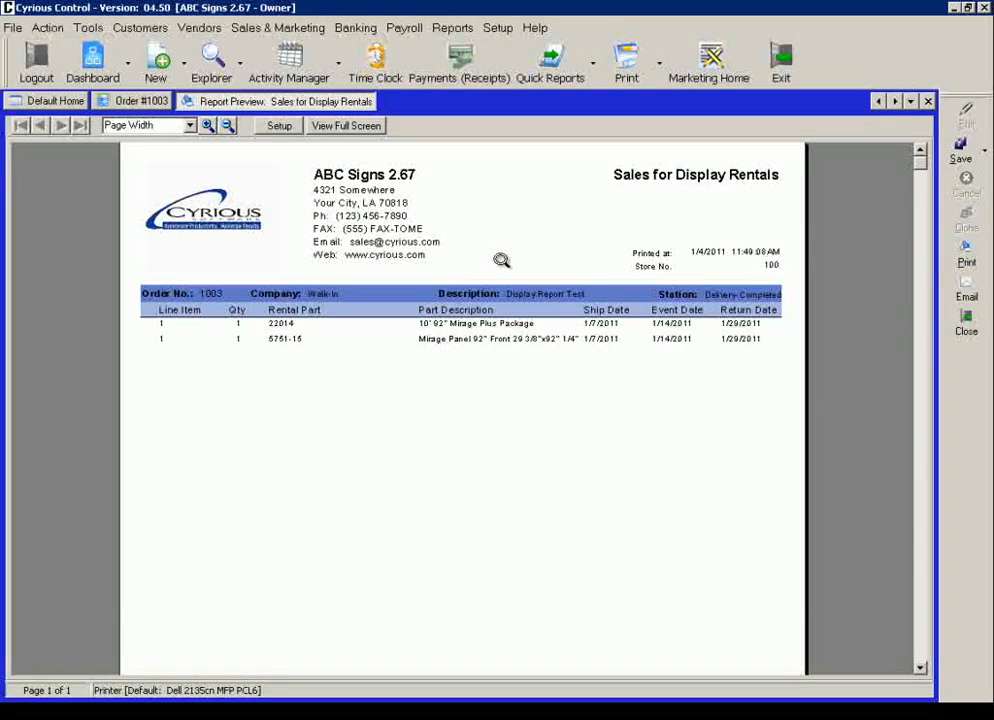
# Return to the Display Report Test order and change its station to Rental Returns-Complete.
pyautogui.click(138, 105)
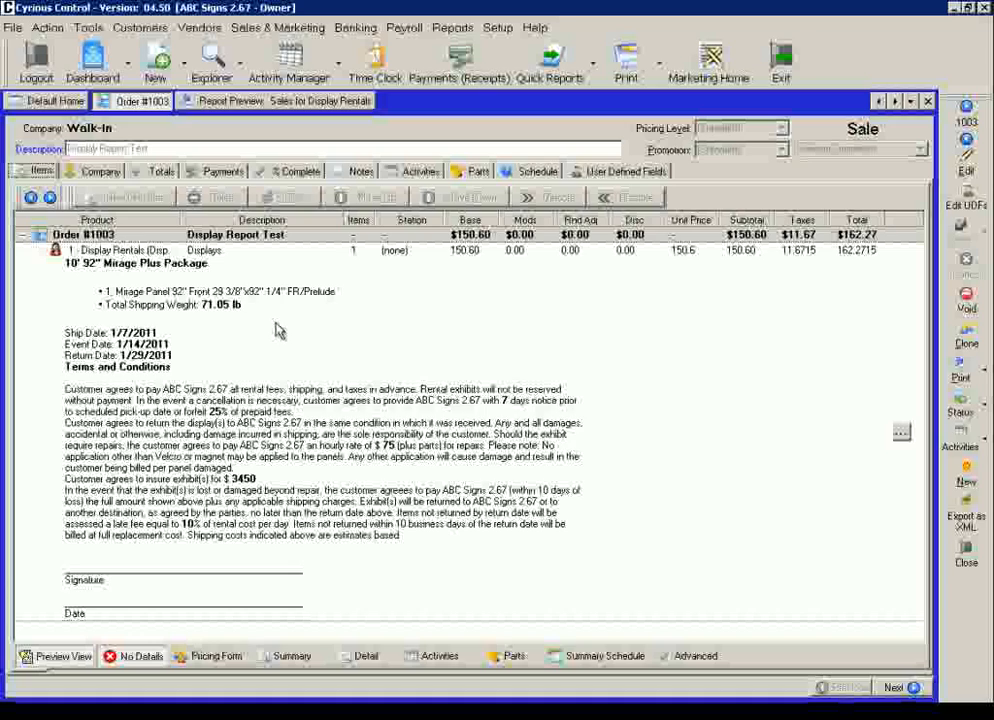
pyautogui.click(985, 408)
pyautogui.moveTo(985, 415)
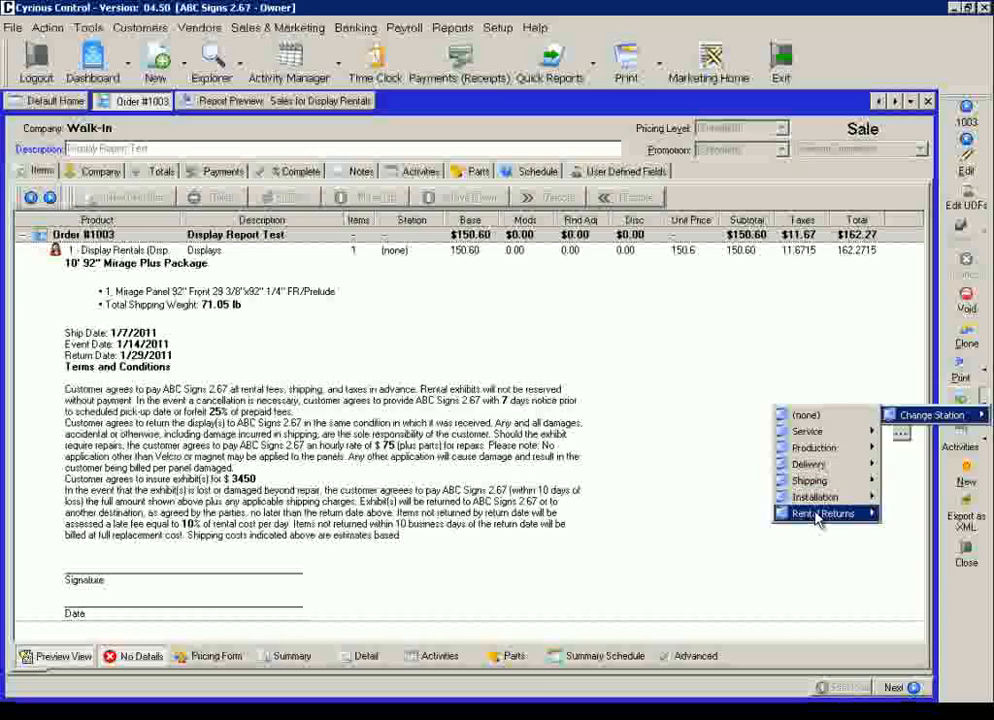
pyautogui.moveTo(818, 516)
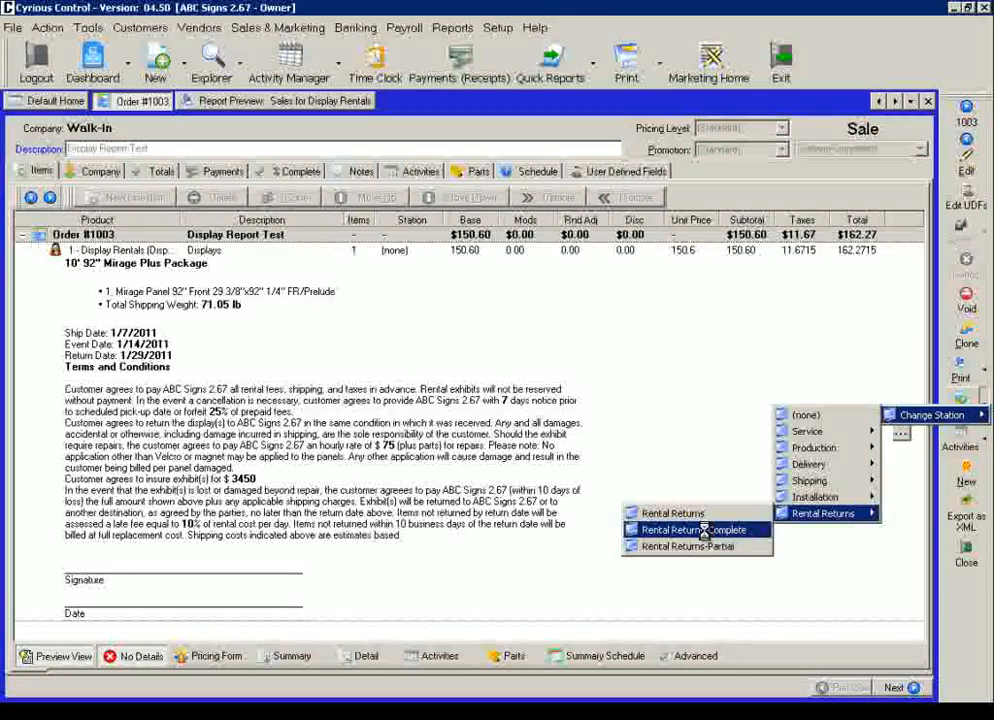
pyautogui.click(704, 530)
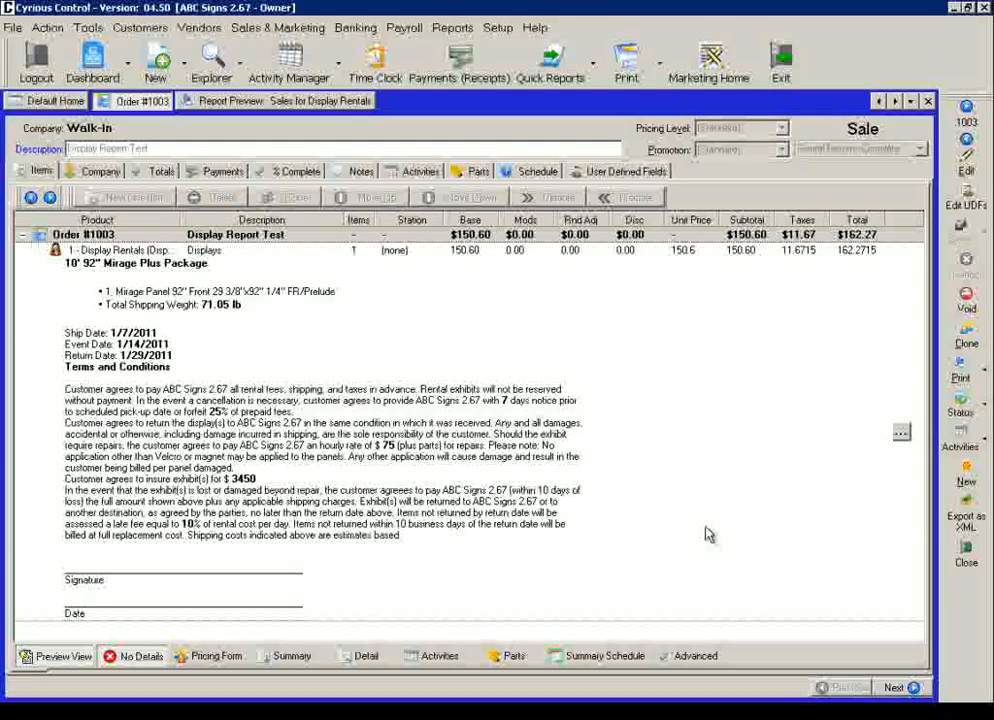
# Rerun the Sales for Display Rentals report preview with its existing criteria.
pyautogui.click(328, 107)
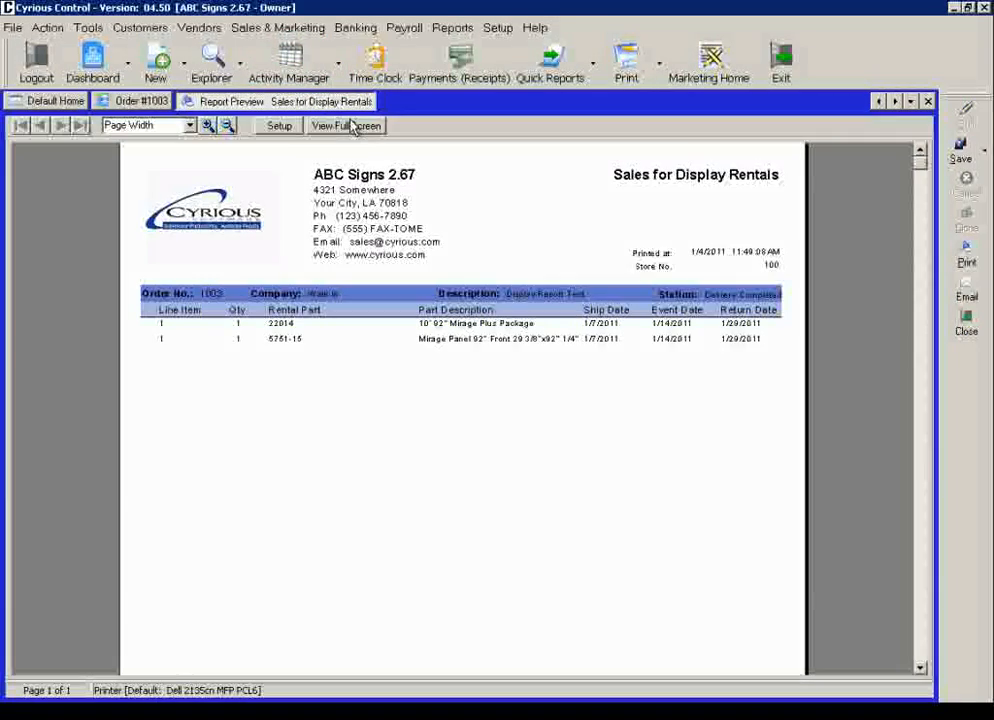
pyautogui.click(276, 127)
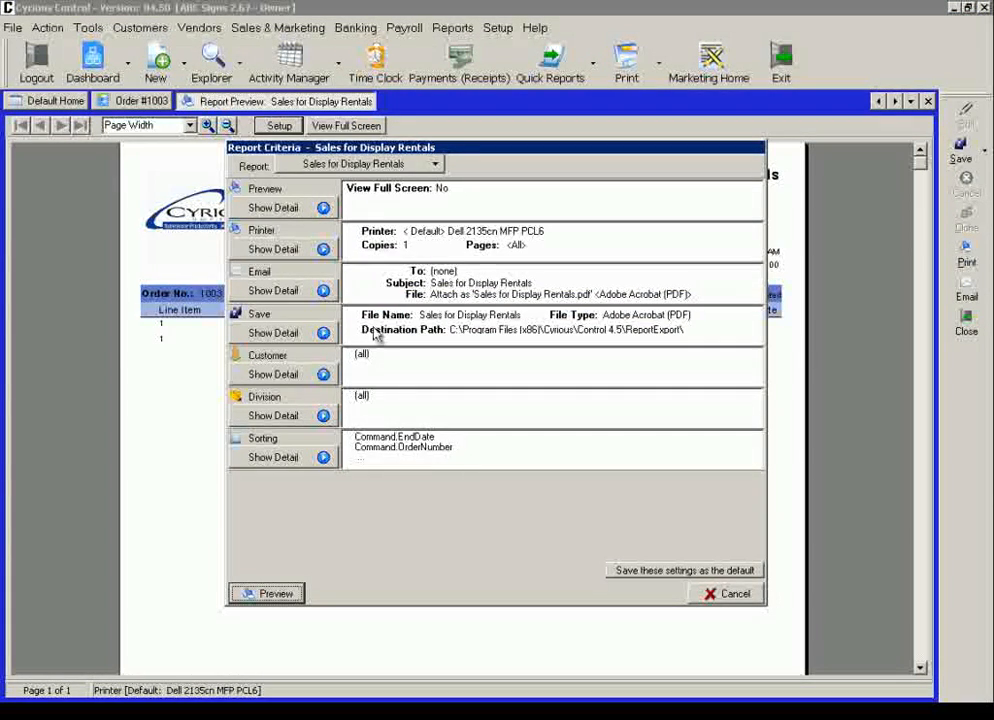
pyautogui.click(276, 595)
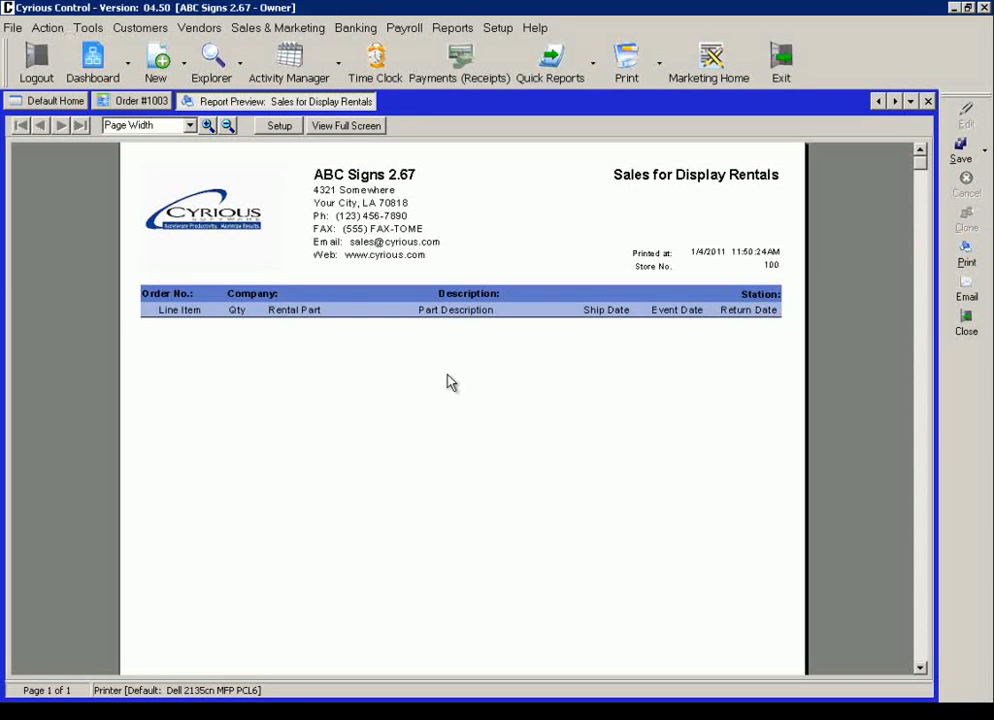
pyautogui.hotkey('alt', 'Tab')
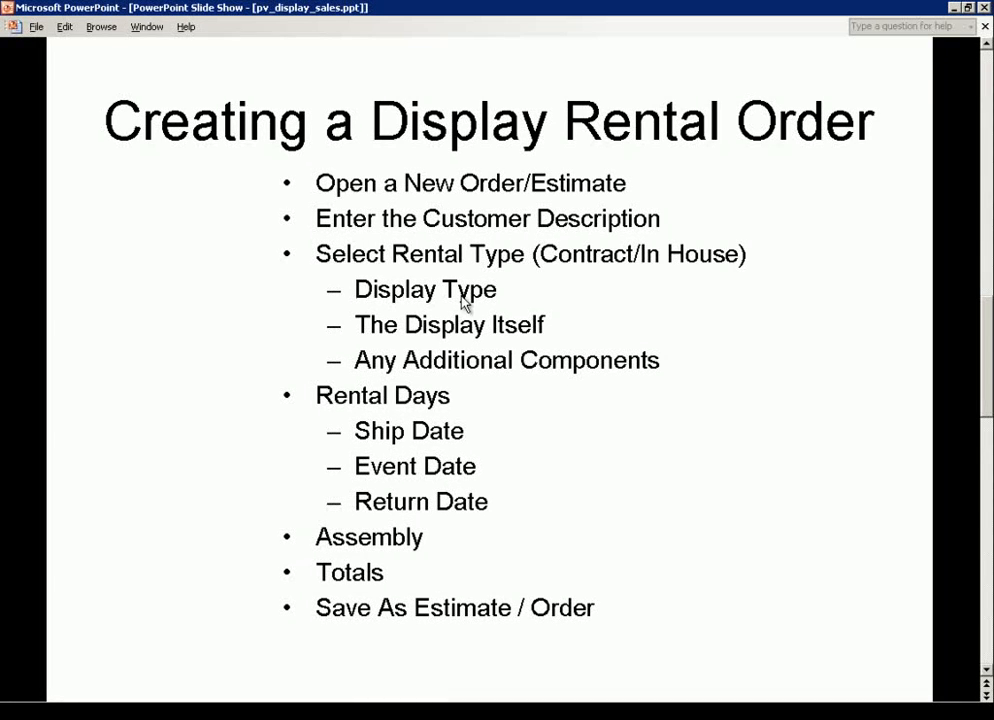
pyautogui.click(453, 535)
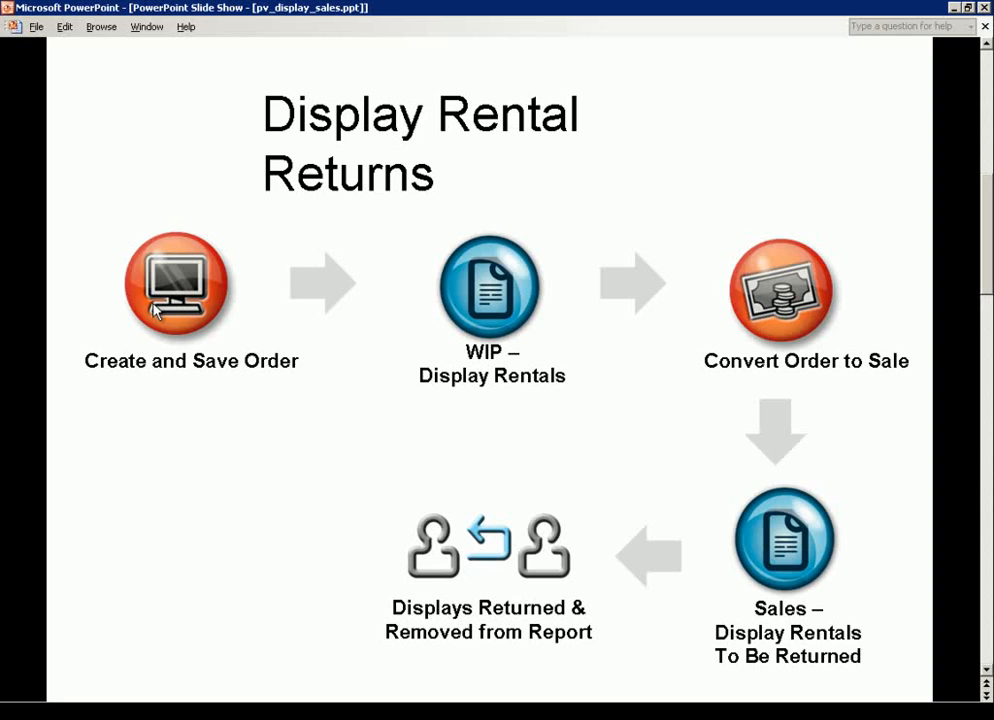
pyautogui.click(479, 557)
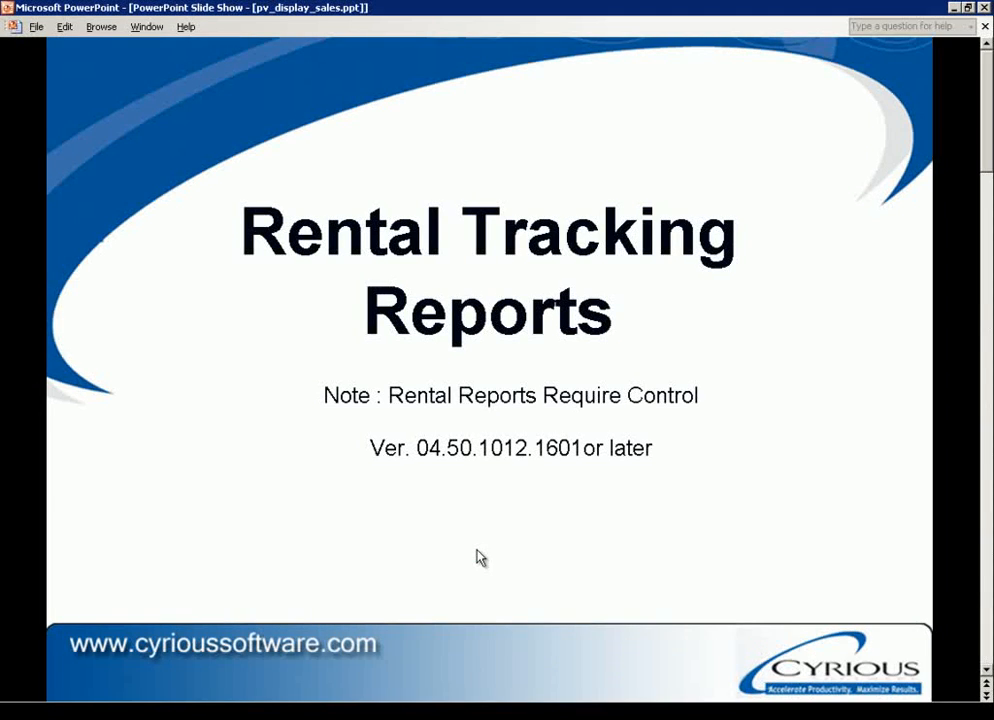